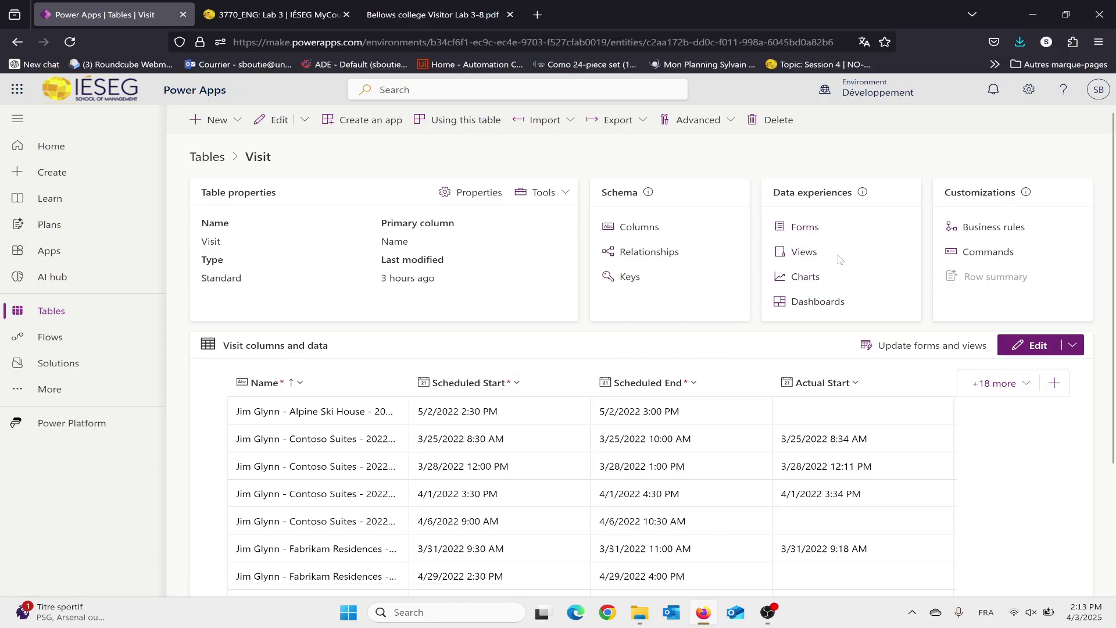
Open the Visit table's main Information form and set its display name to "Main Information".
click(806, 227)
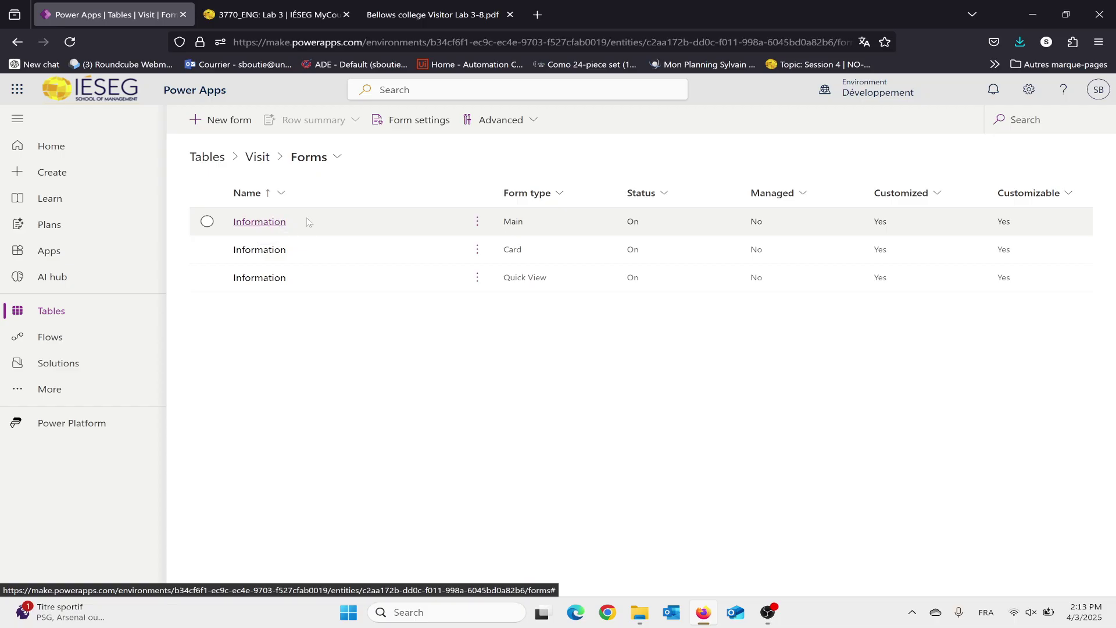
click(252, 224)
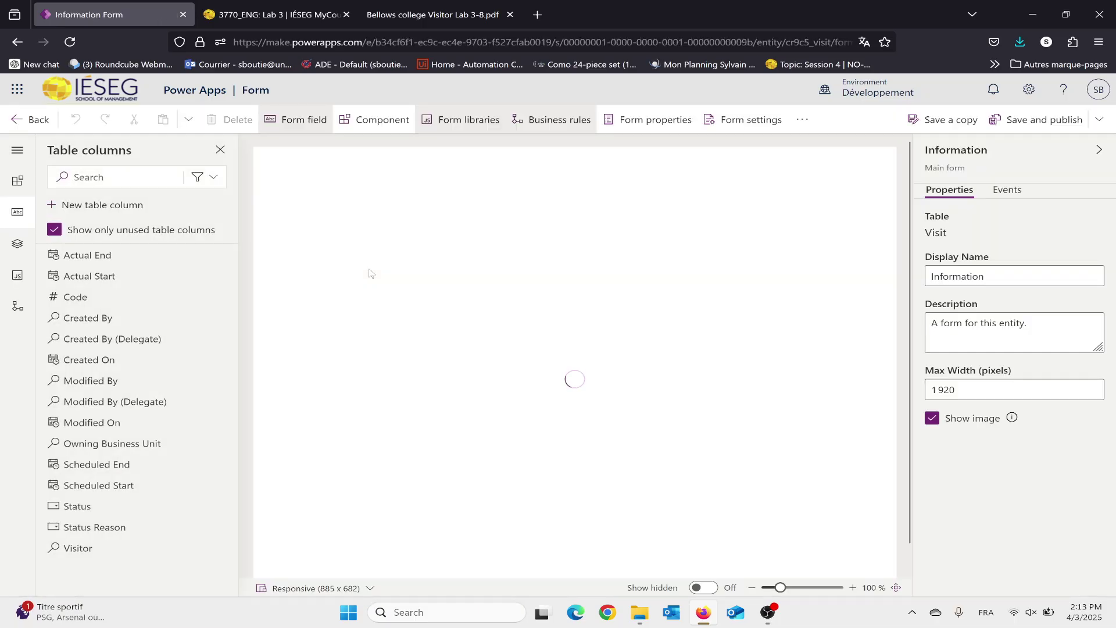
click(942, 278)
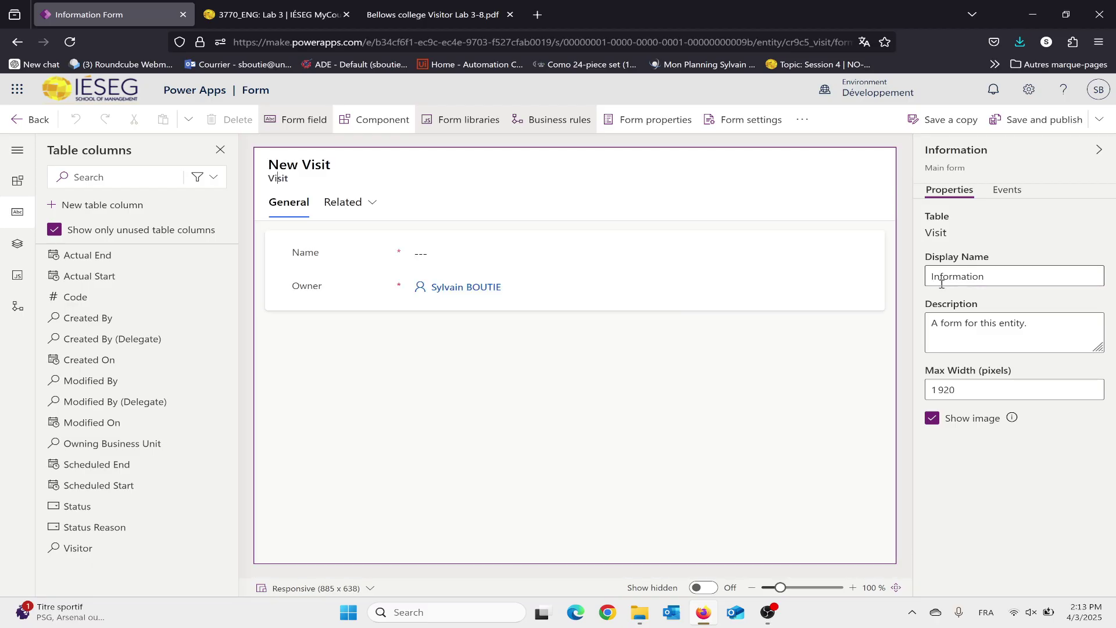
click(942, 278)
drag(963, 277, 899, 273)
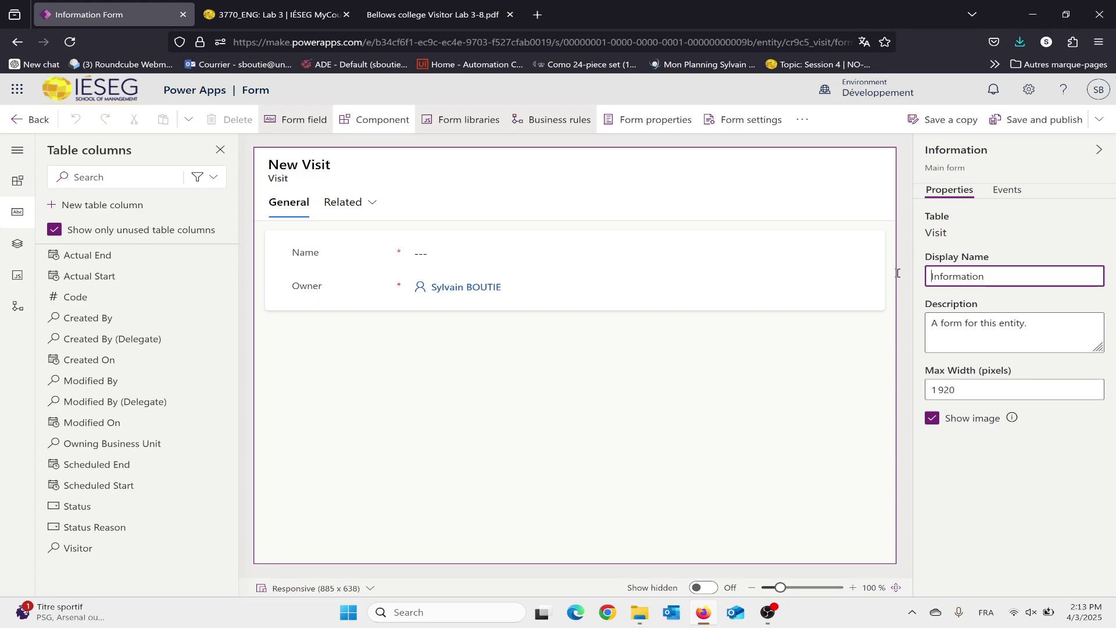
text(Main)
Add the Status and Visitor columns to the form below Owner.
mouse_move(67, 268)
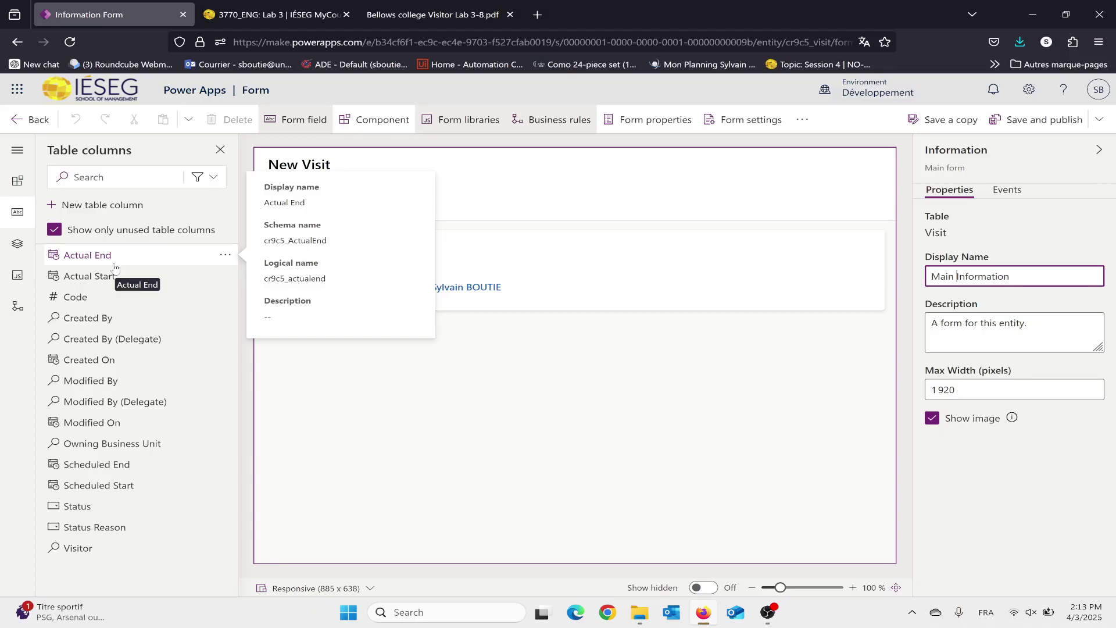
mouse_move(134, 283)
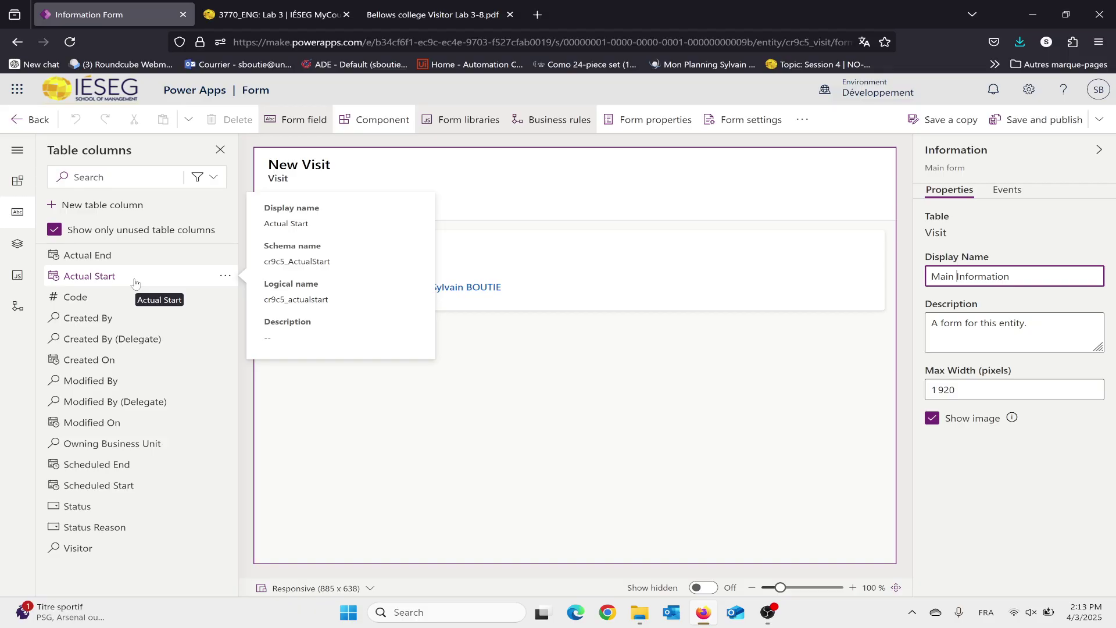
mouse_move(69, 519)
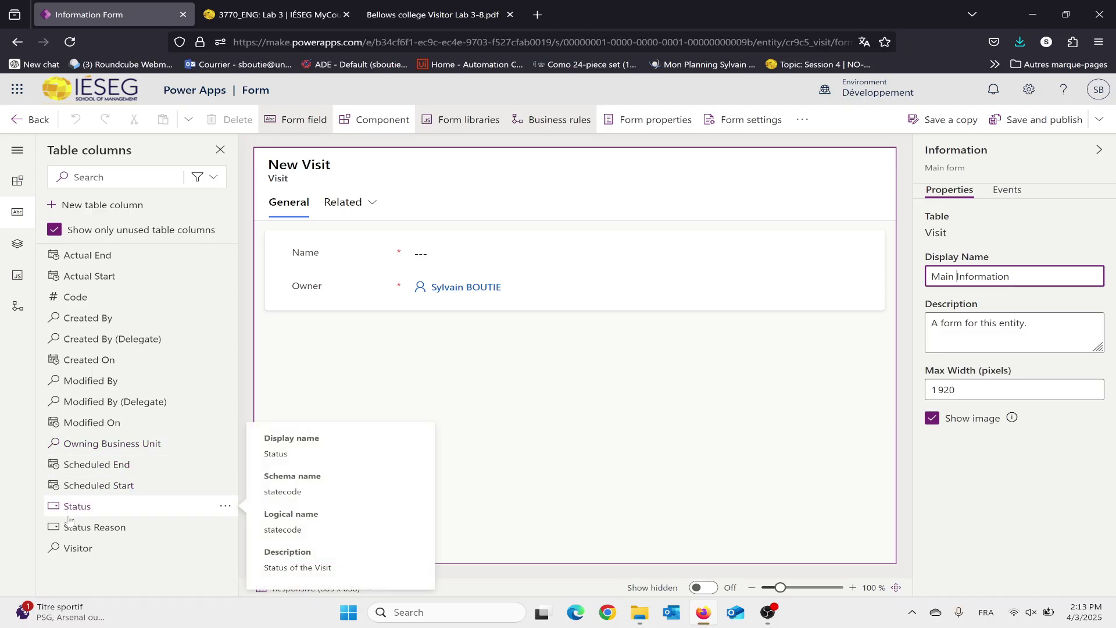
drag(69, 519, 453, 349)
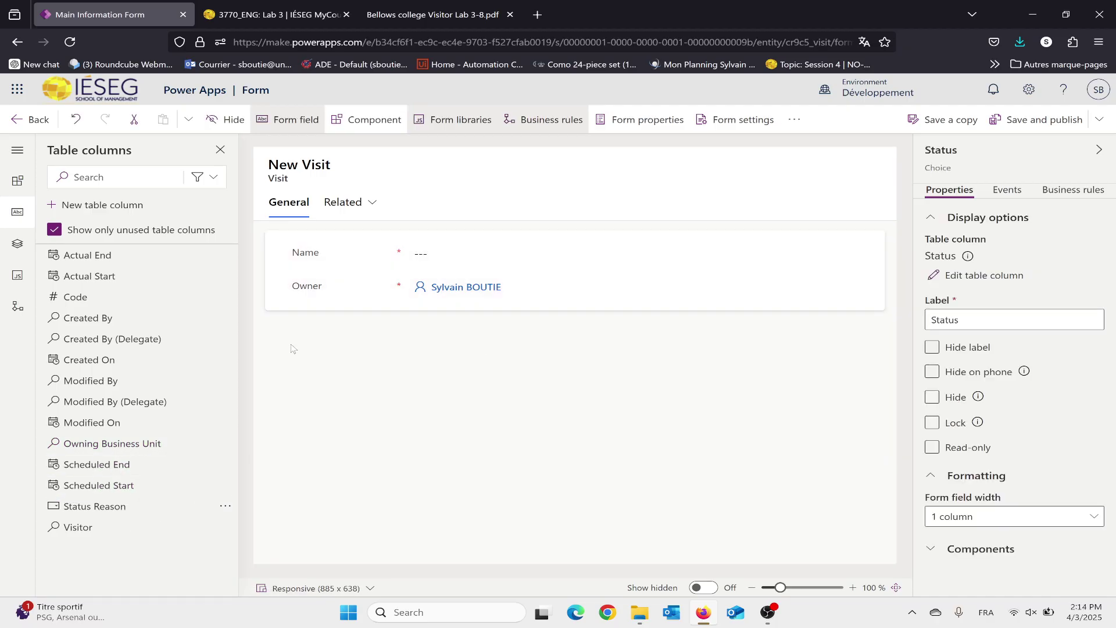
drag(82, 530, 459, 344)
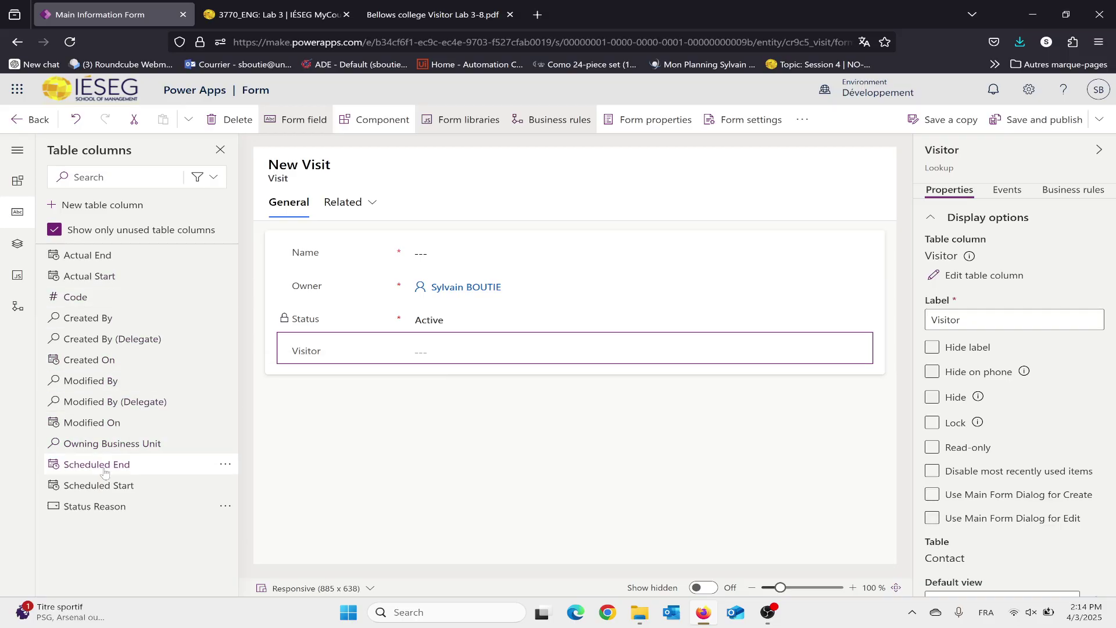
Add Scheduled Start, Scheduled End, Actual Start and Actual End to the form, in that order, below Visitor.
drag(102, 486, 374, 367)
drag(130, 463, 367, 387)
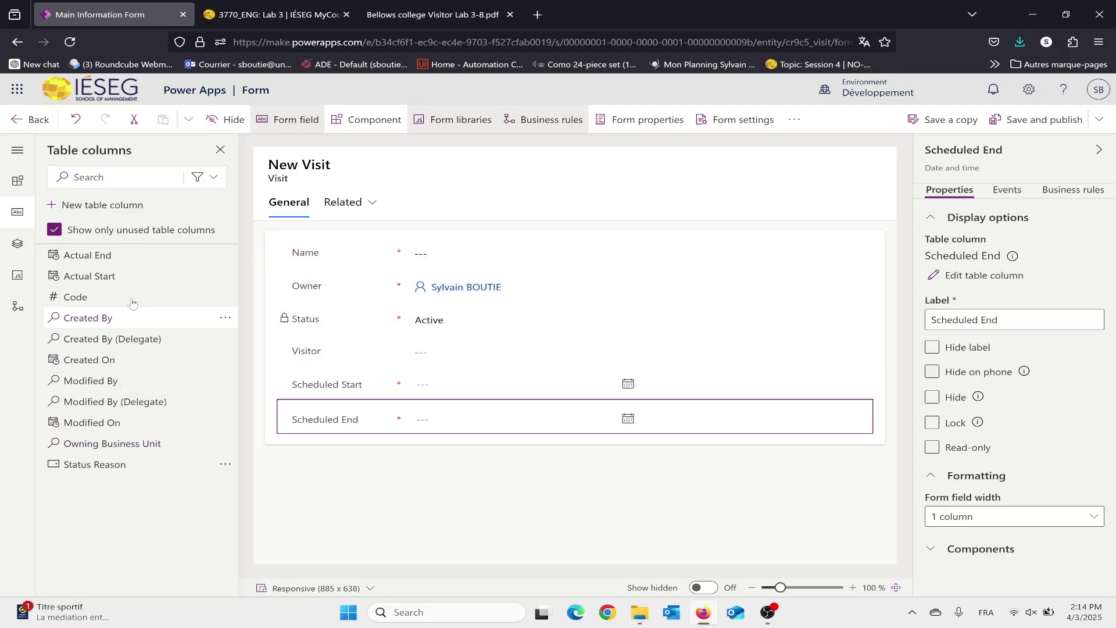
drag(90, 277, 409, 433)
drag(100, 254, 400, 470)
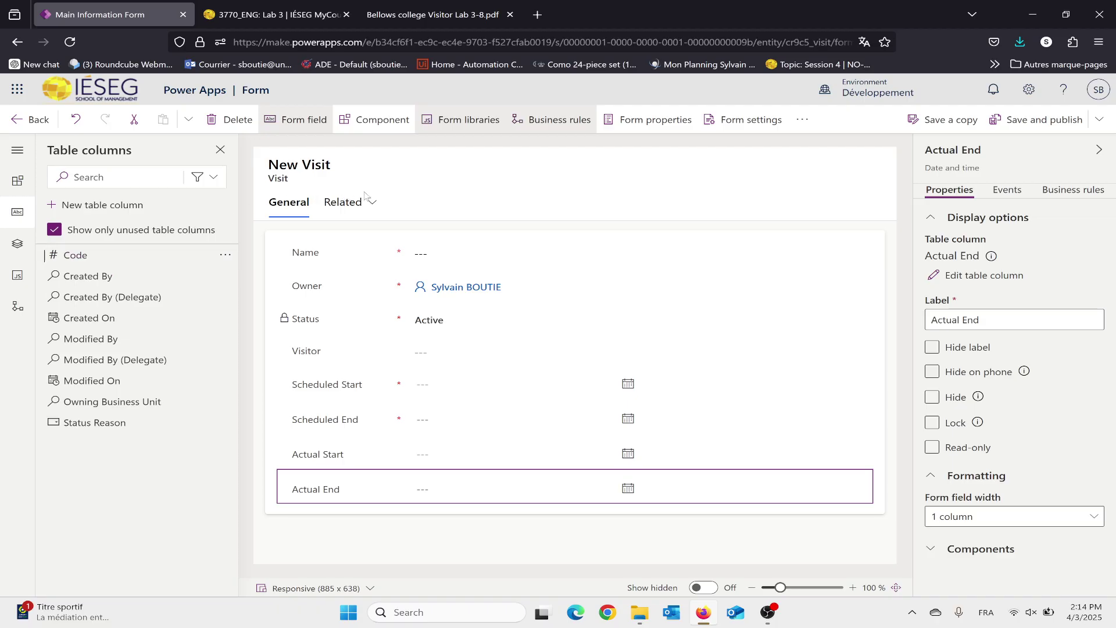
Place the Code column in the form header as a read-only field.
drag(105, 256, 863, 171)
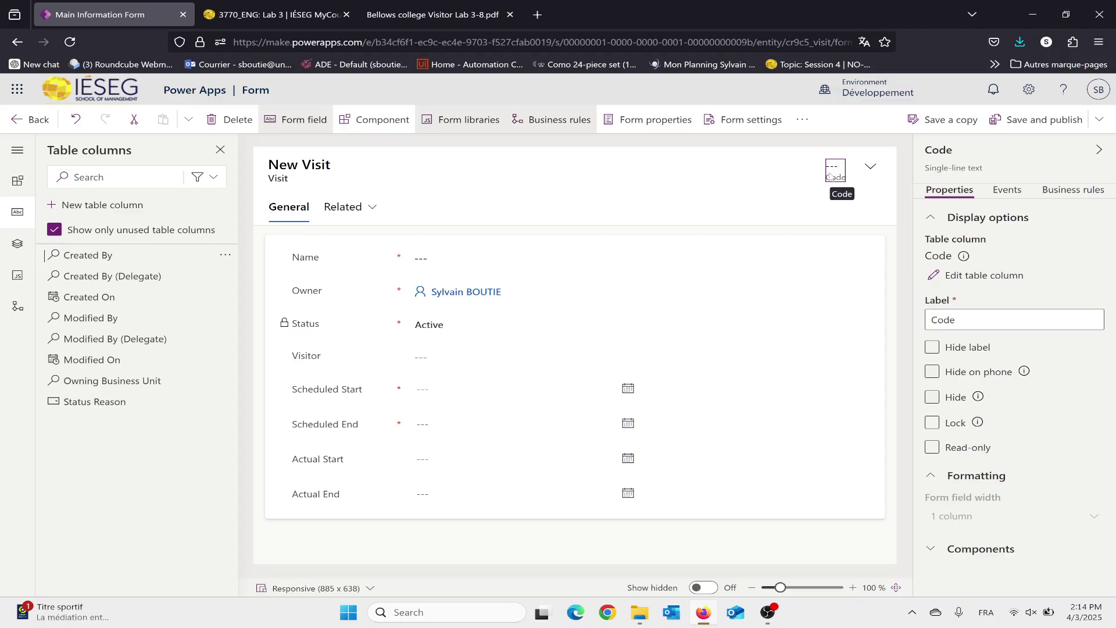
click(948, 447)
click(933, 448)
Change the label of the form's Owner field to "host".
click(313, 296)
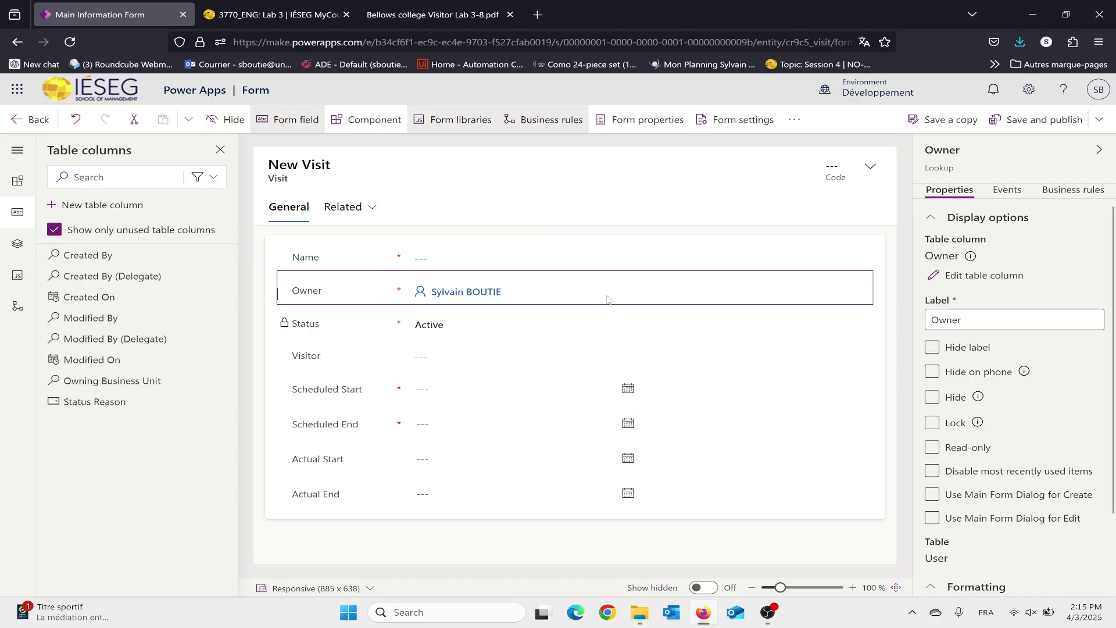
scroll(984, 414, down, 2)
click(984, 414)
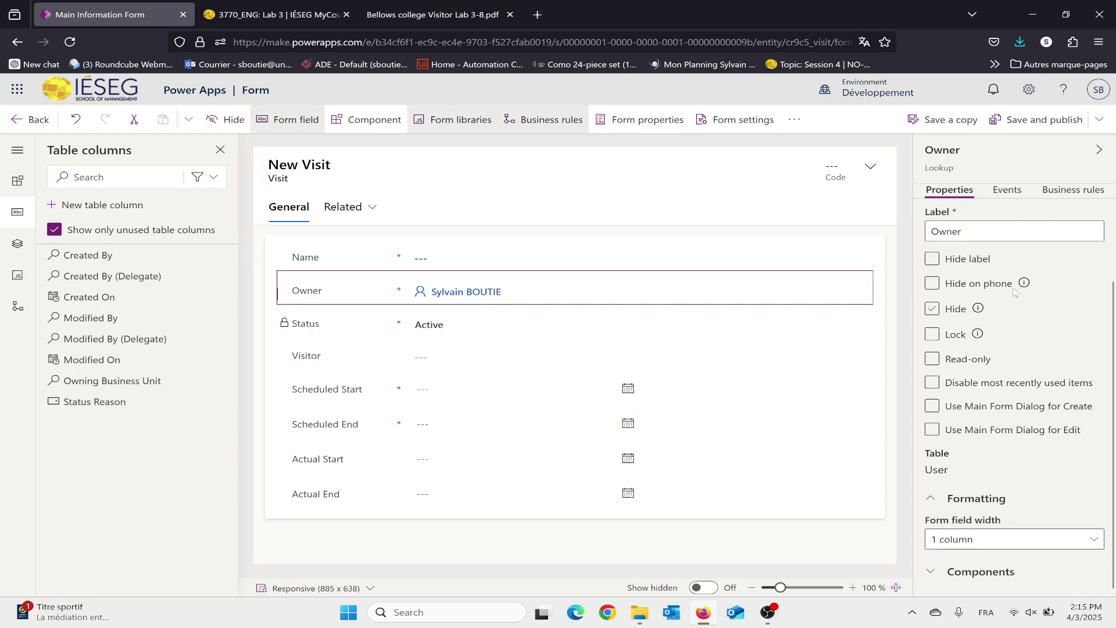
click(957, 231)
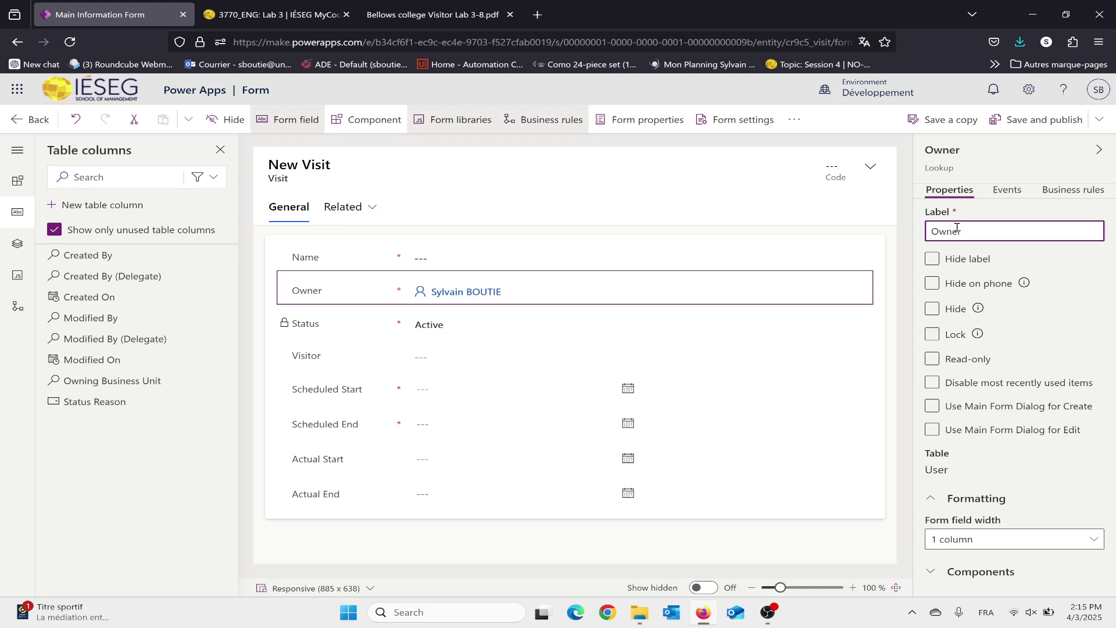
text(host)
key(ctrl+a)
text(host)
click(1045, 403)
scroll(972, 375, up, 2)
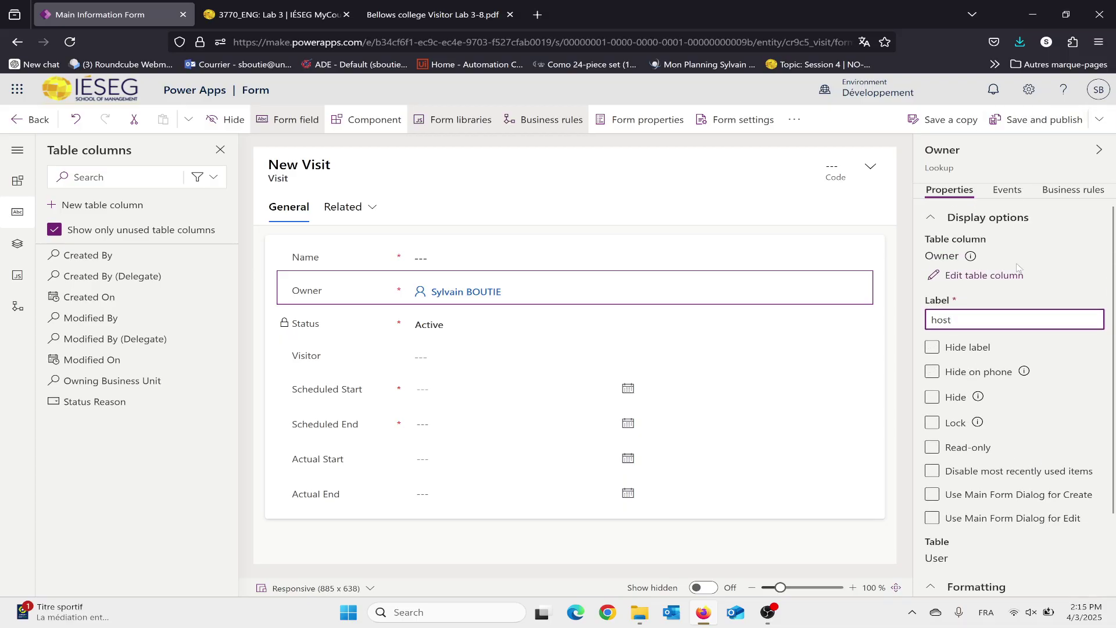
click(1071, 195)
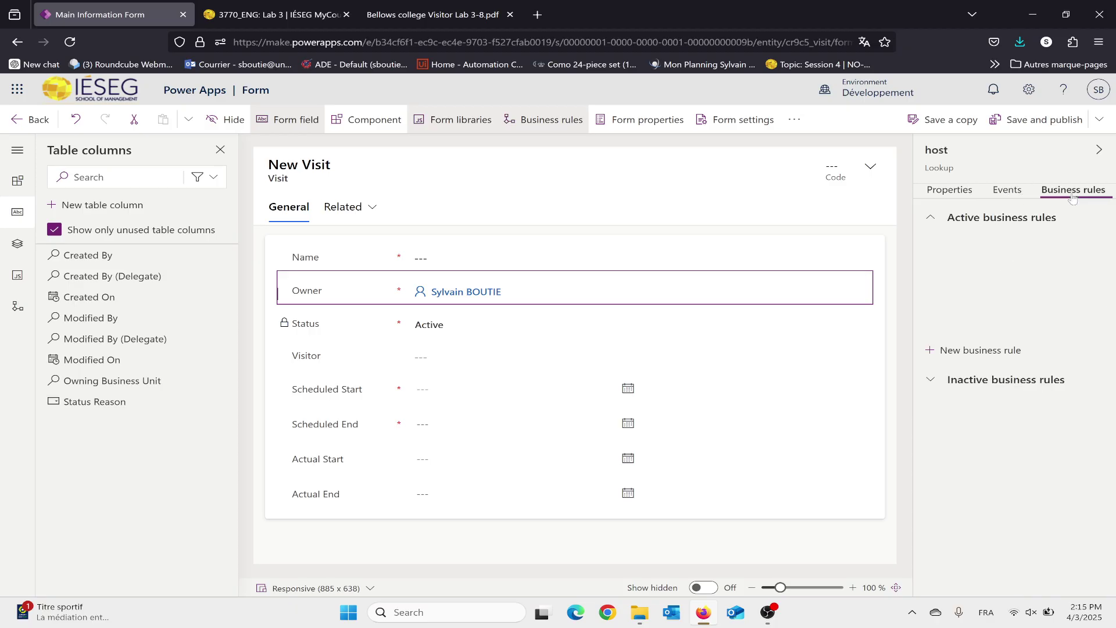
click(1006, 191)
click(954, 191)
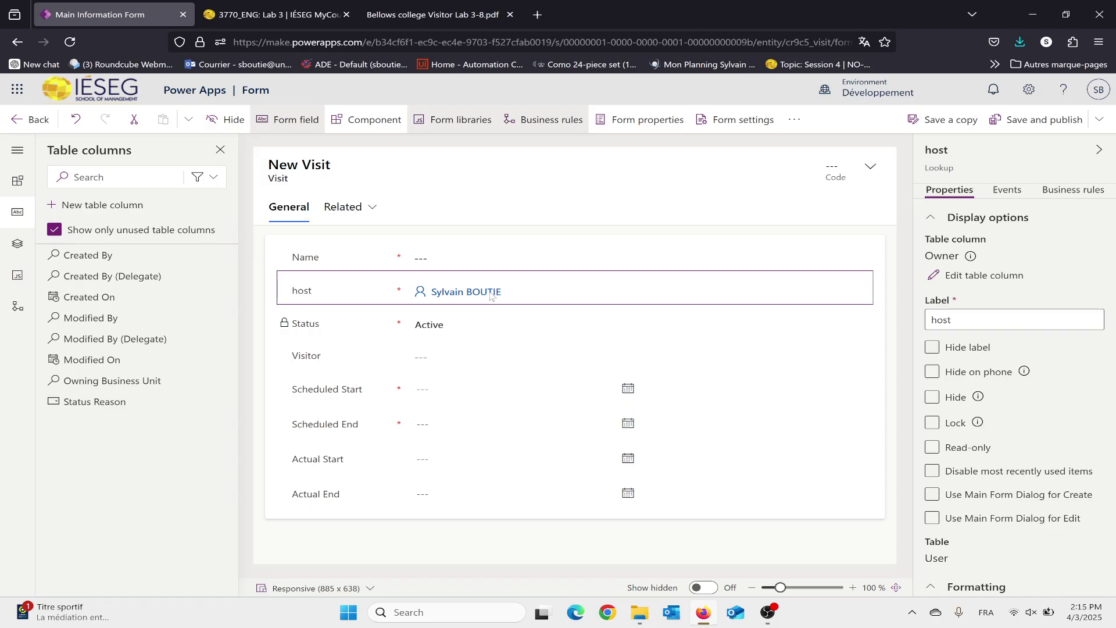
Capitalise the Owner field's label to "Host", and save and publish the form.
click(940, 320)
key(BackSpace)
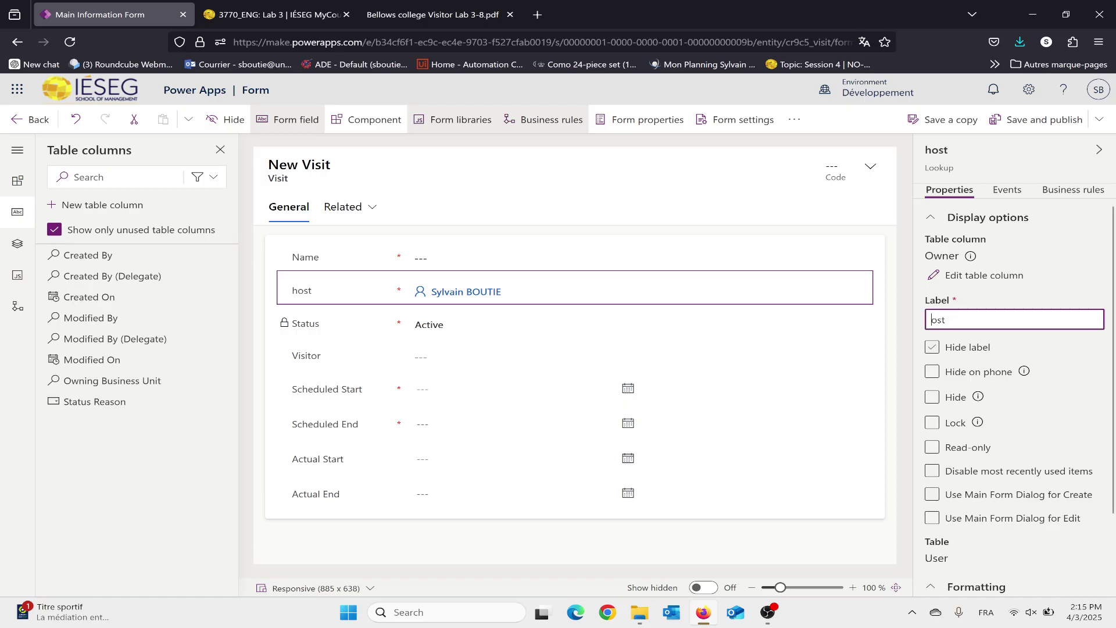
text(H)
click(1082, 336)
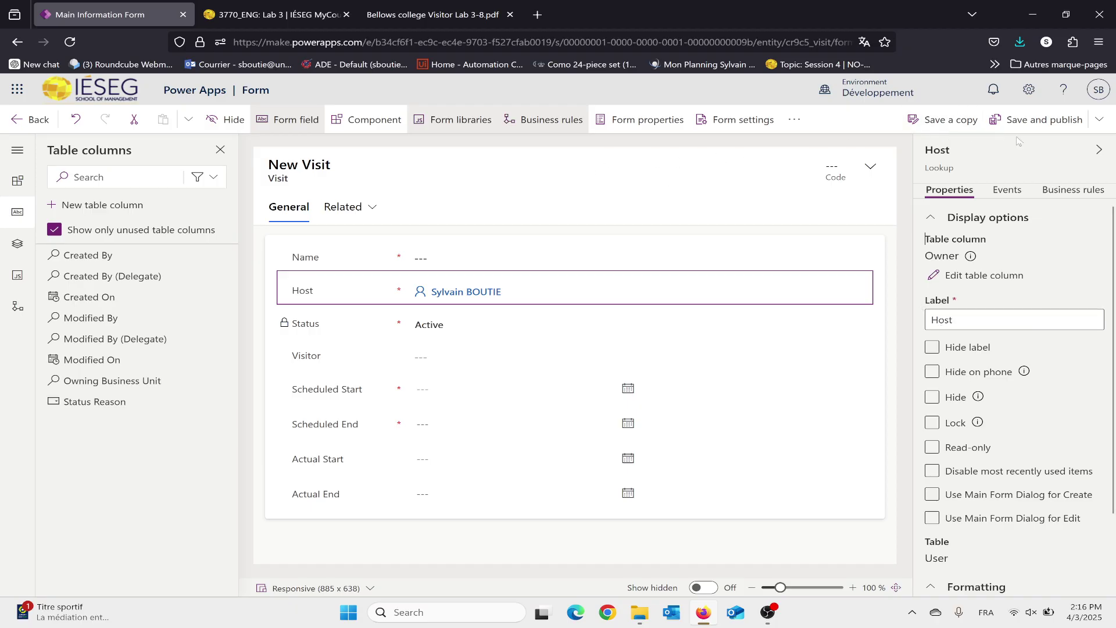
click(1033, 121)
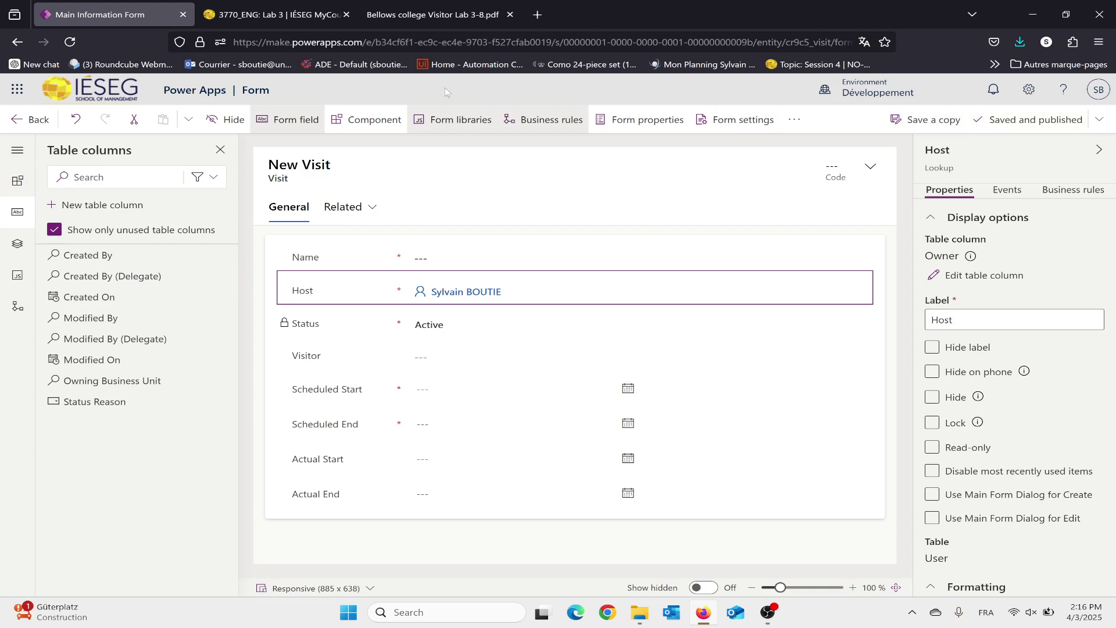
Leave the form editor and reopen the Visit table's list of forms to check the renamed form.
click(26, 120)
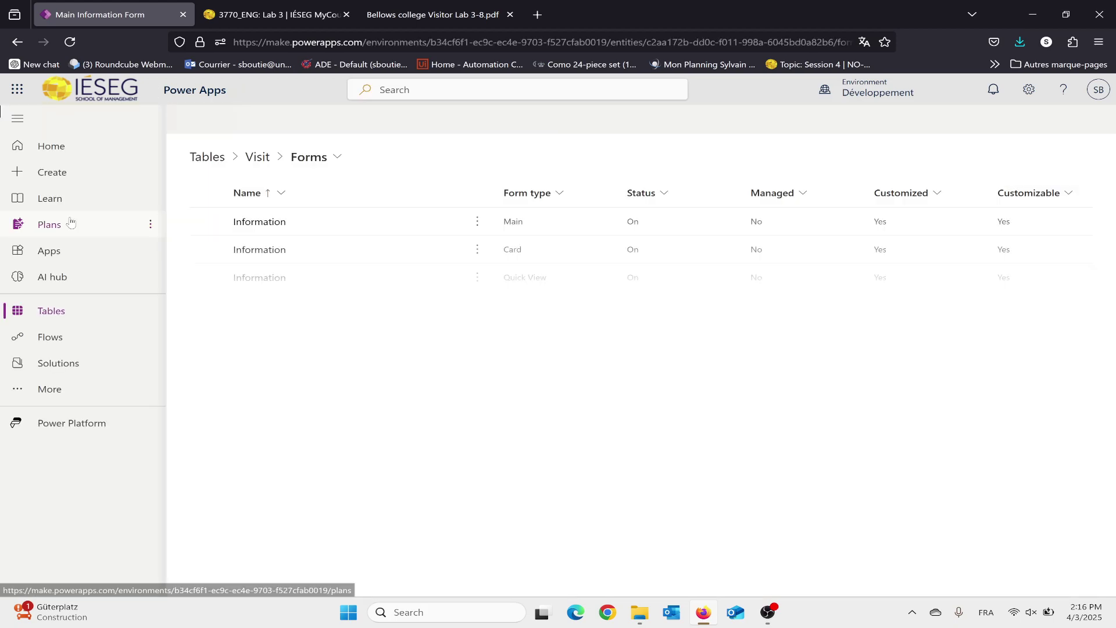
click(57, 311)
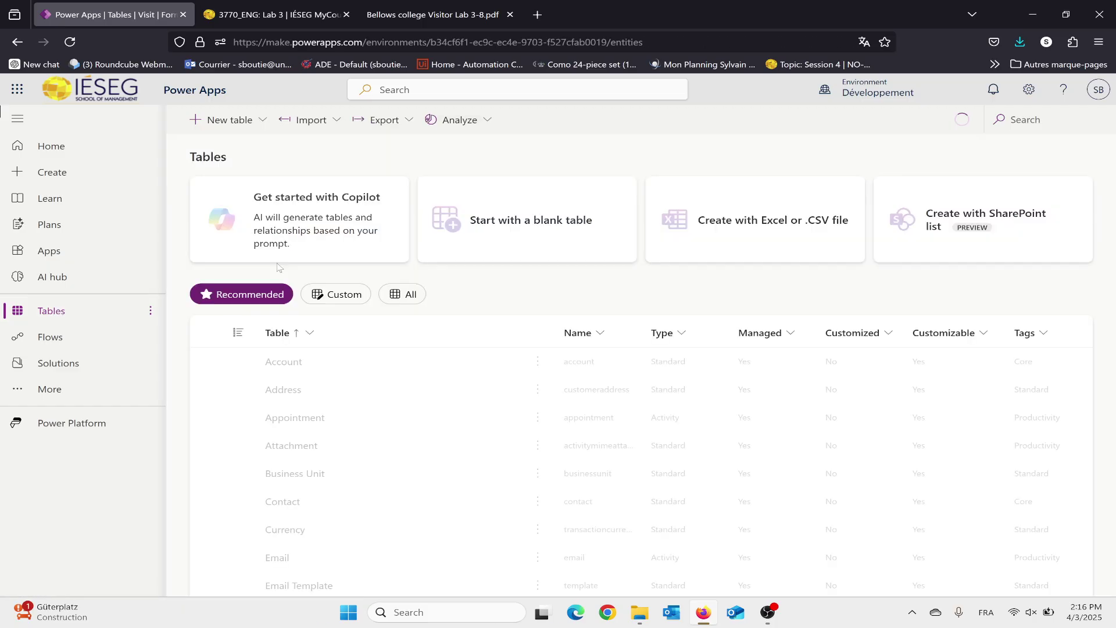
scroll(268, 256, down, 5)
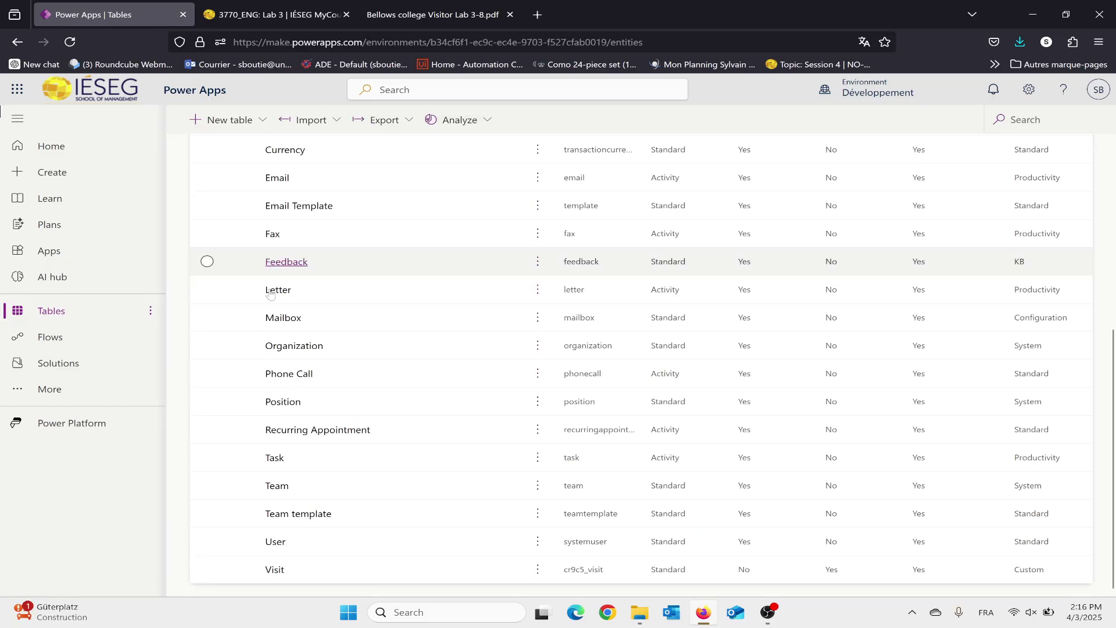
click(276, 570)
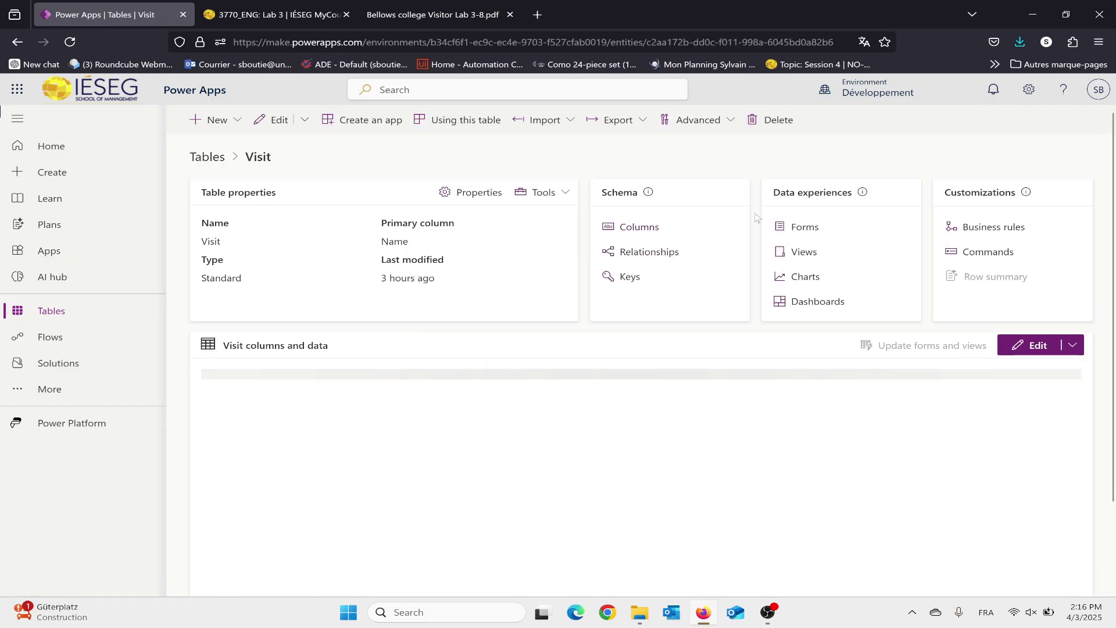
click(805, 228)
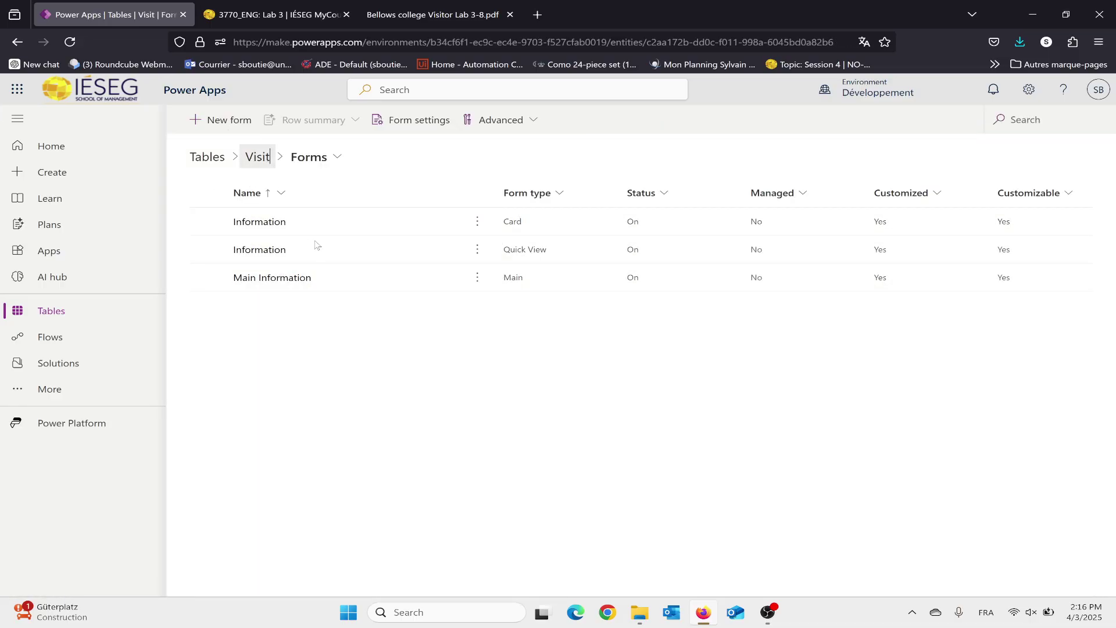
Go back to the Visit table and open its Active Visits view for editing.
key(Return)
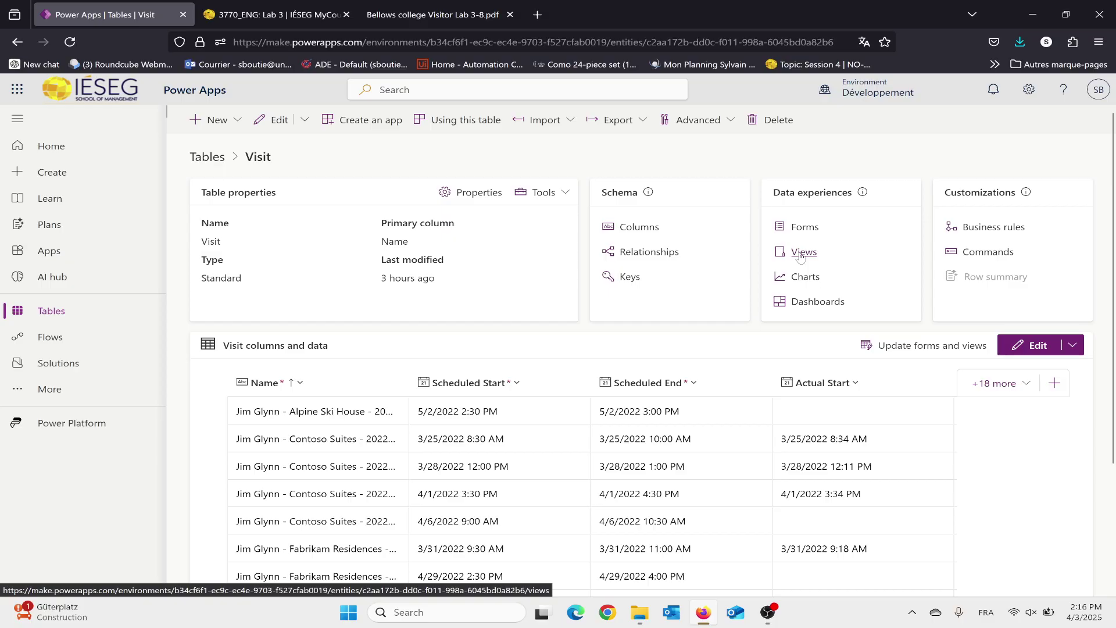
click(803, 252)
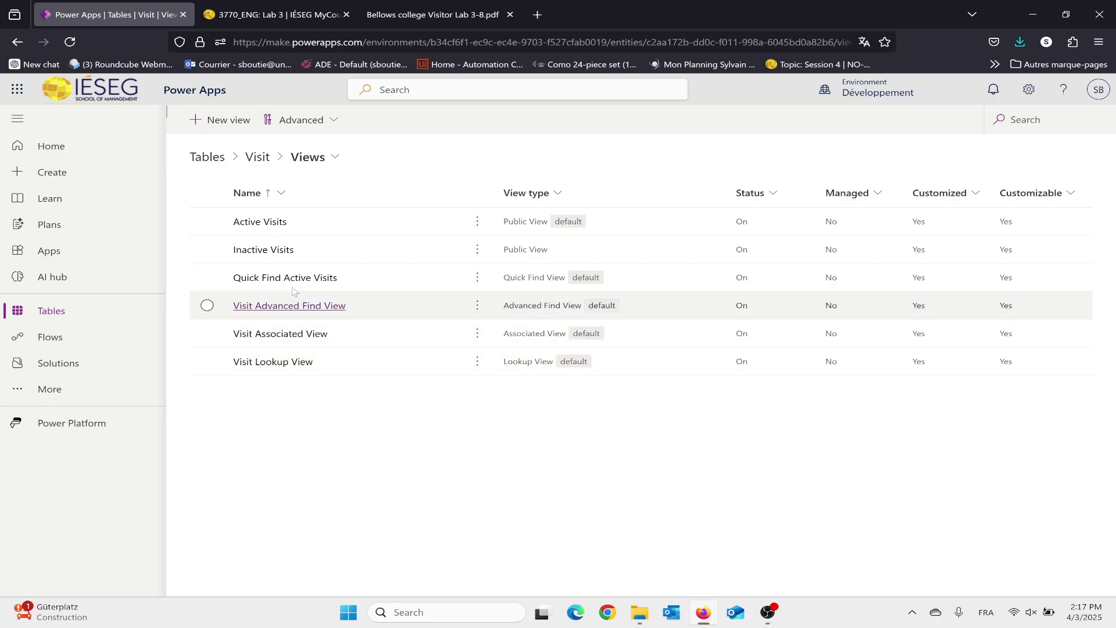
click(266, 222)
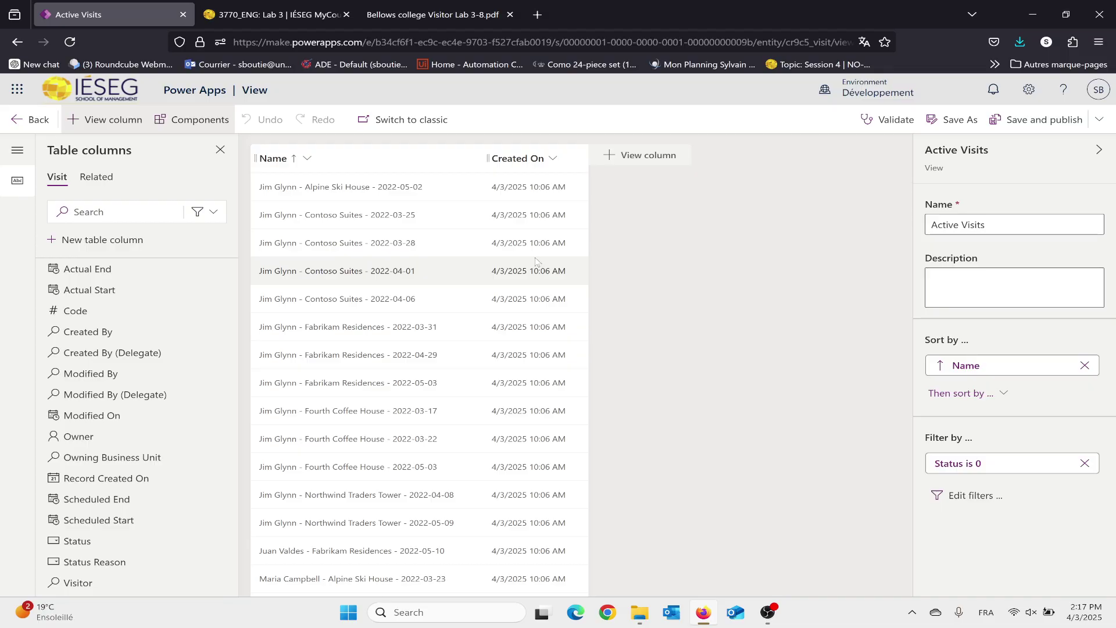
Add the Code and Visitor columns to the Active Visits view.
click(649, 161)
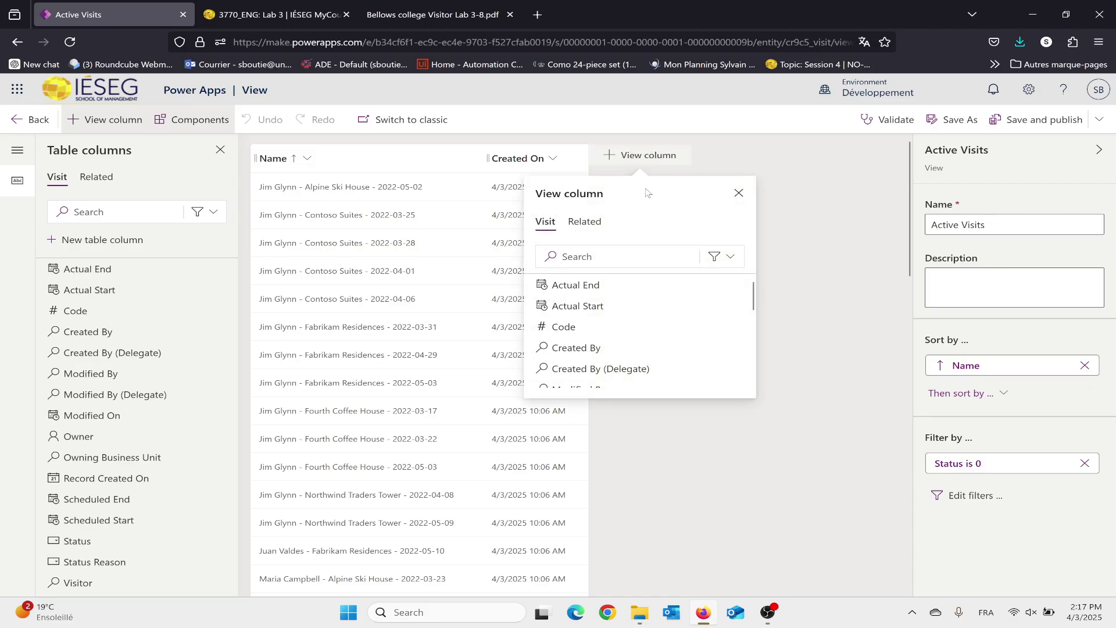
click(564, 327)
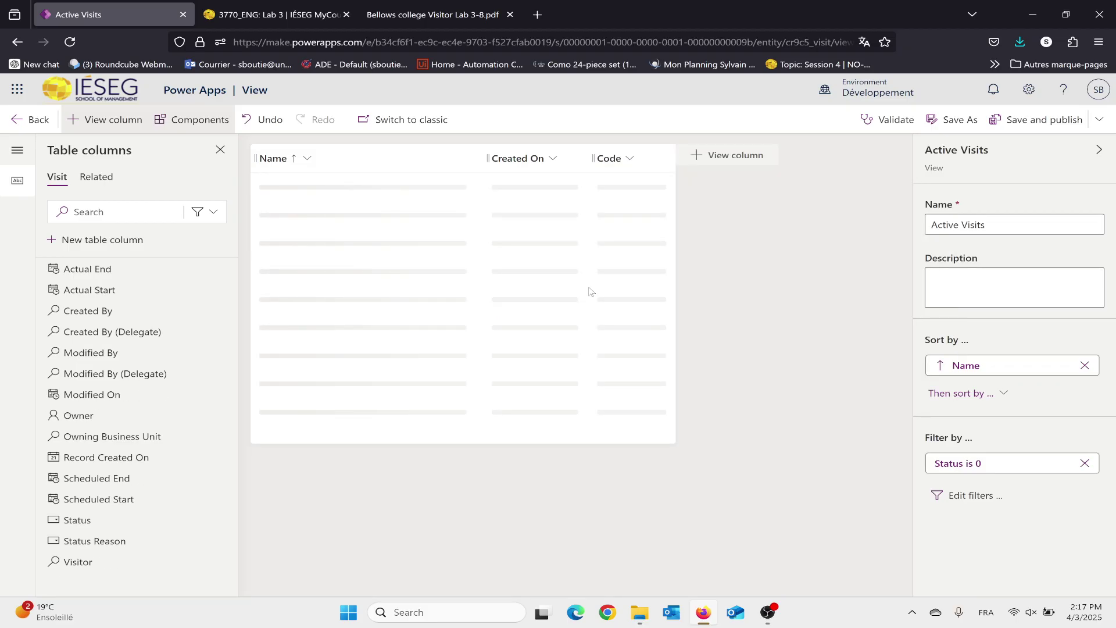
click(739, 156)
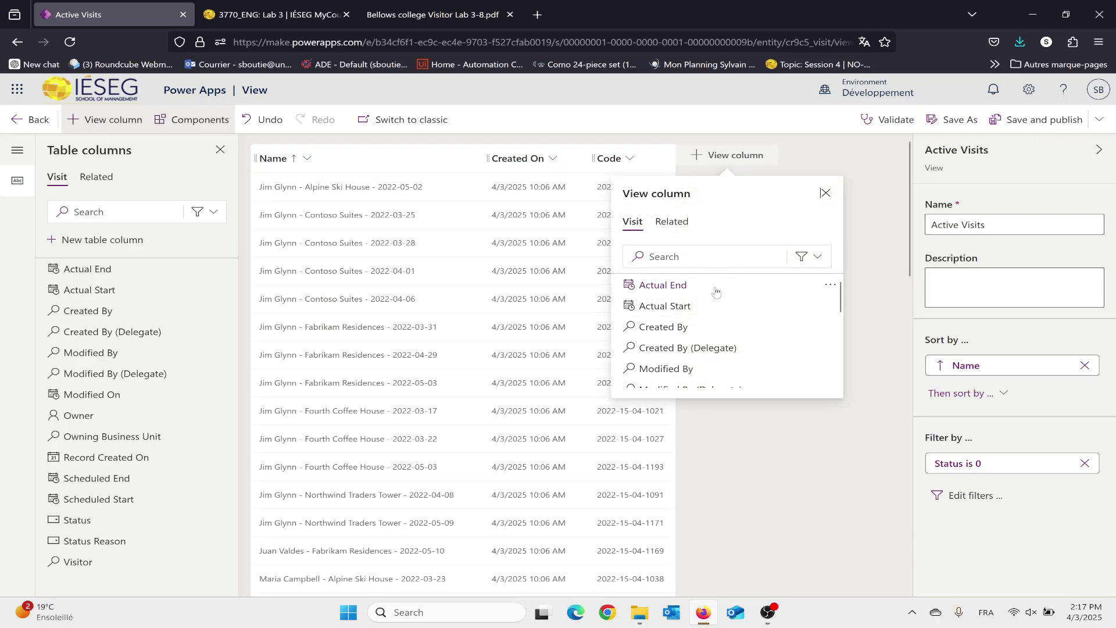
mouse_move(717, 292)
scroll(717, 292, down, 5)
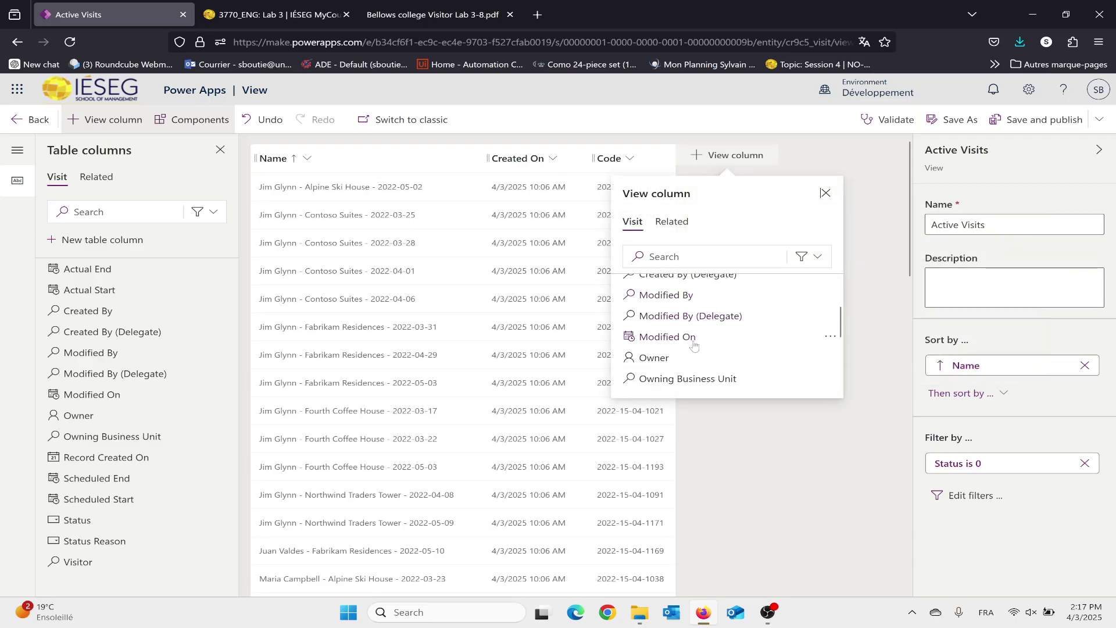
click(665, 380)
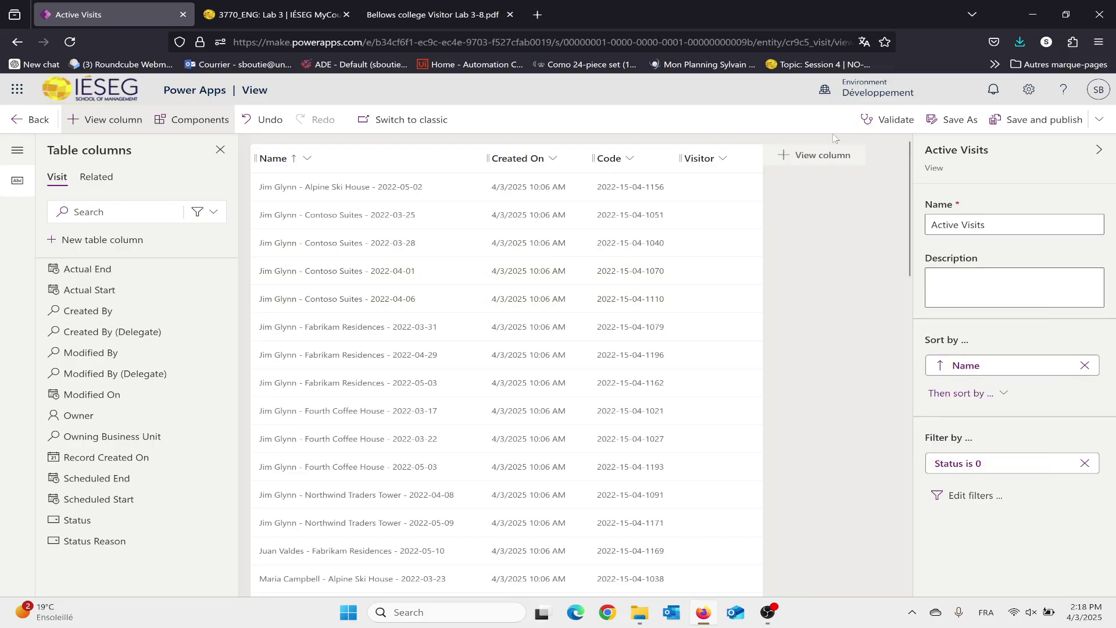
click(820, 155)
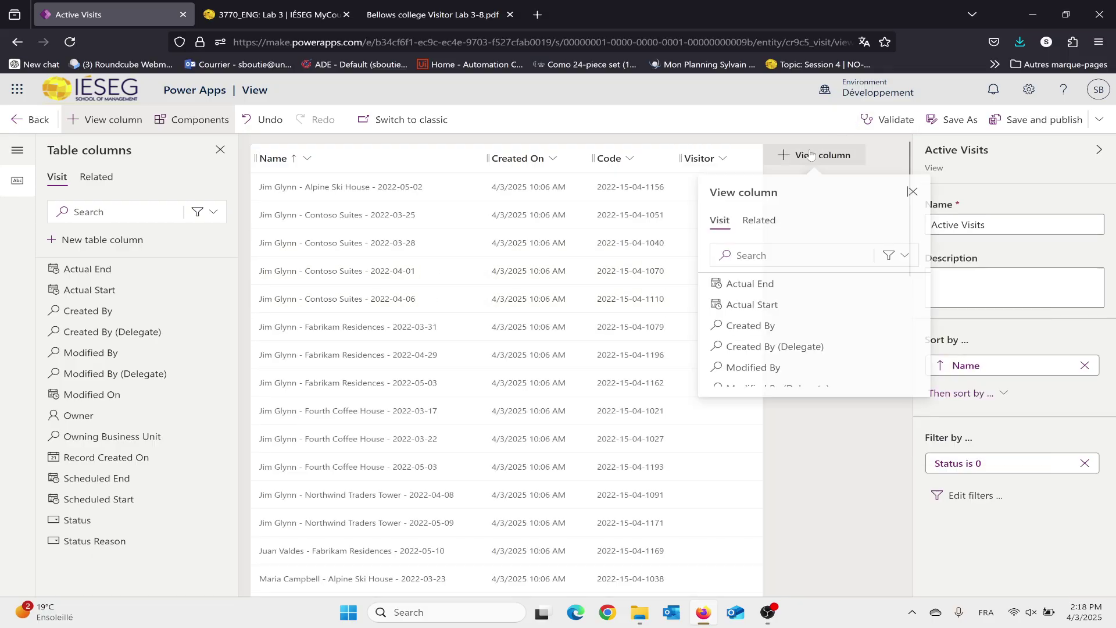
click(759, 306)
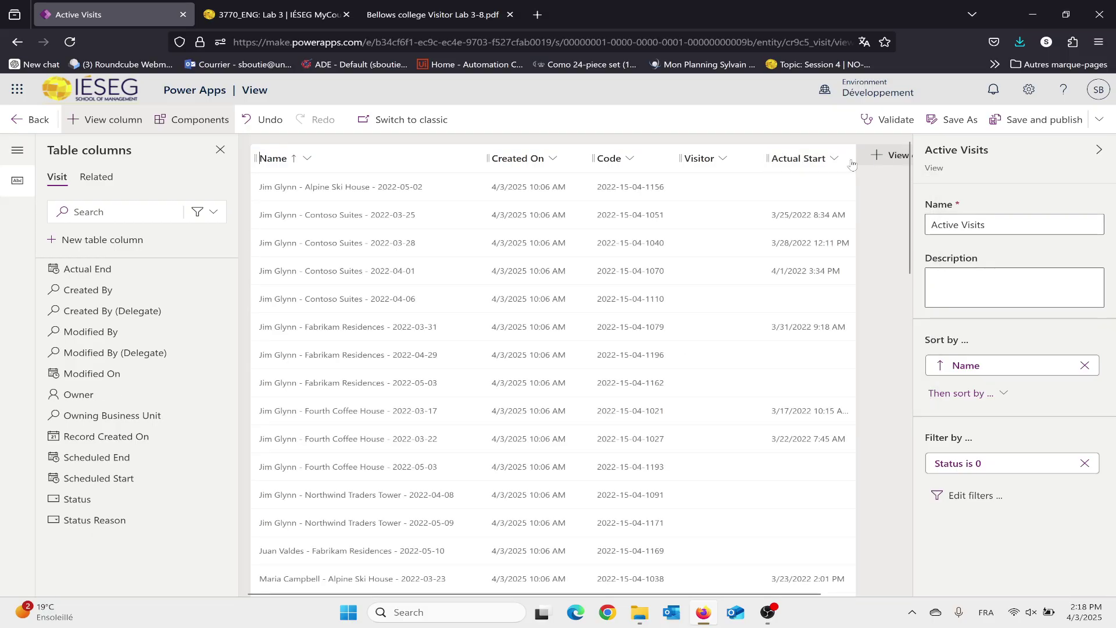
click(832, 158)
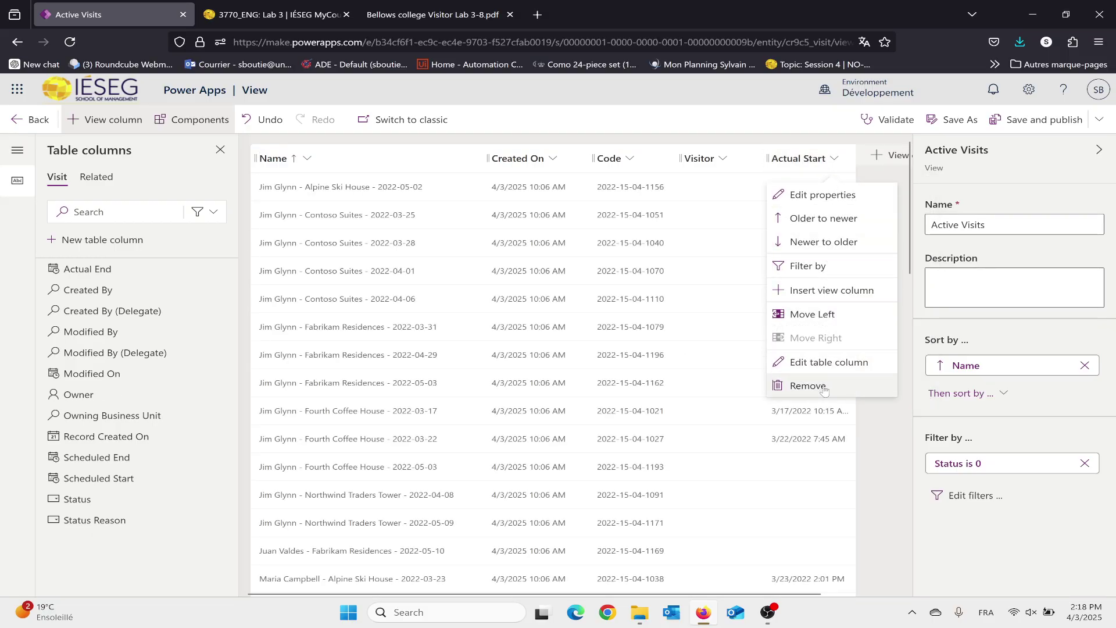
click(805, 454)
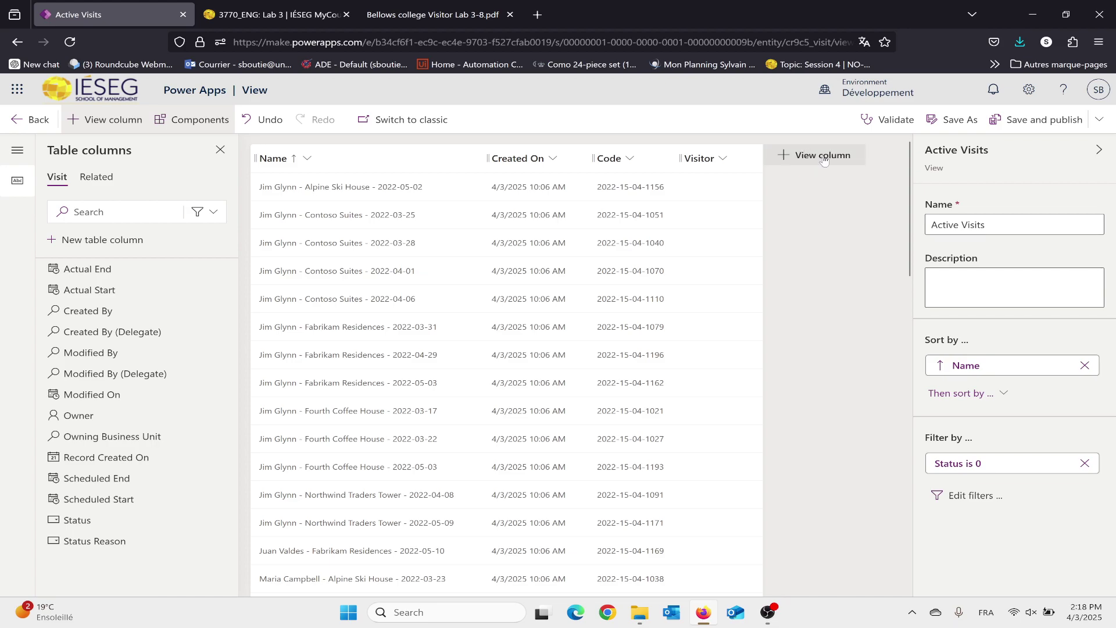
Add the Scheduled Start and Scheduled End columns to the Active Visits view.
click(817, 155)
scroll(747, 326, down, 3)
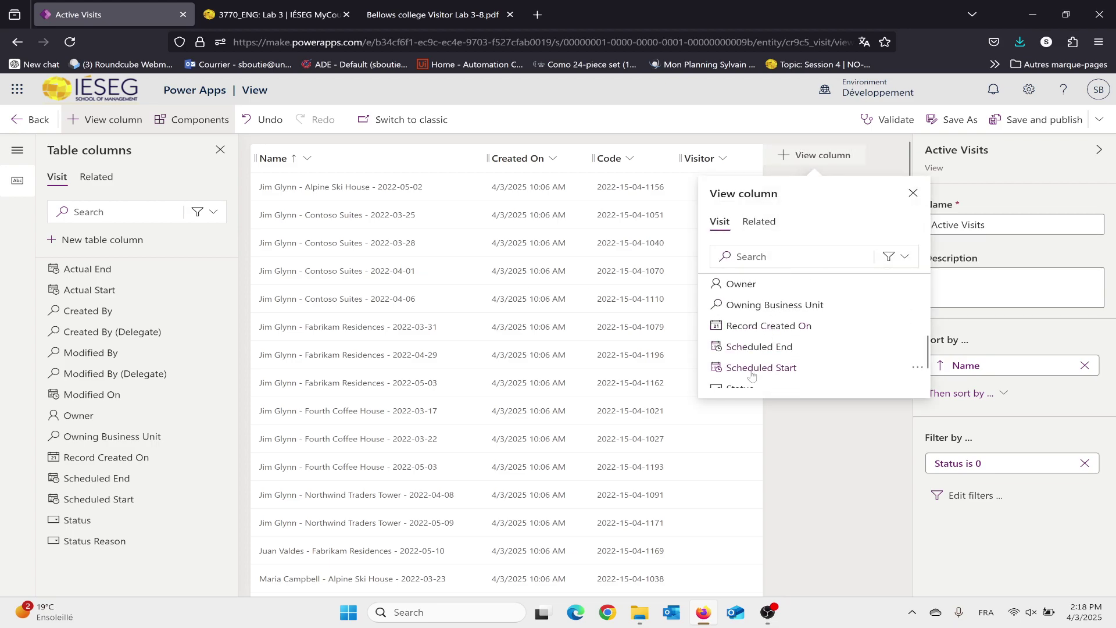
click(752, 370)
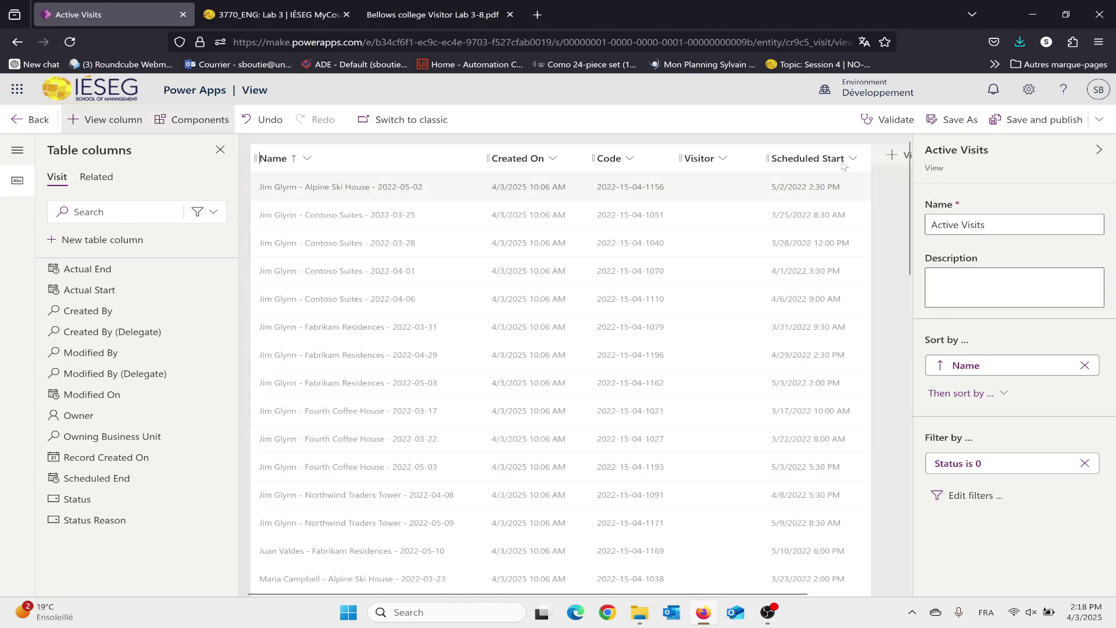
scroll(919, 331, down, 5)
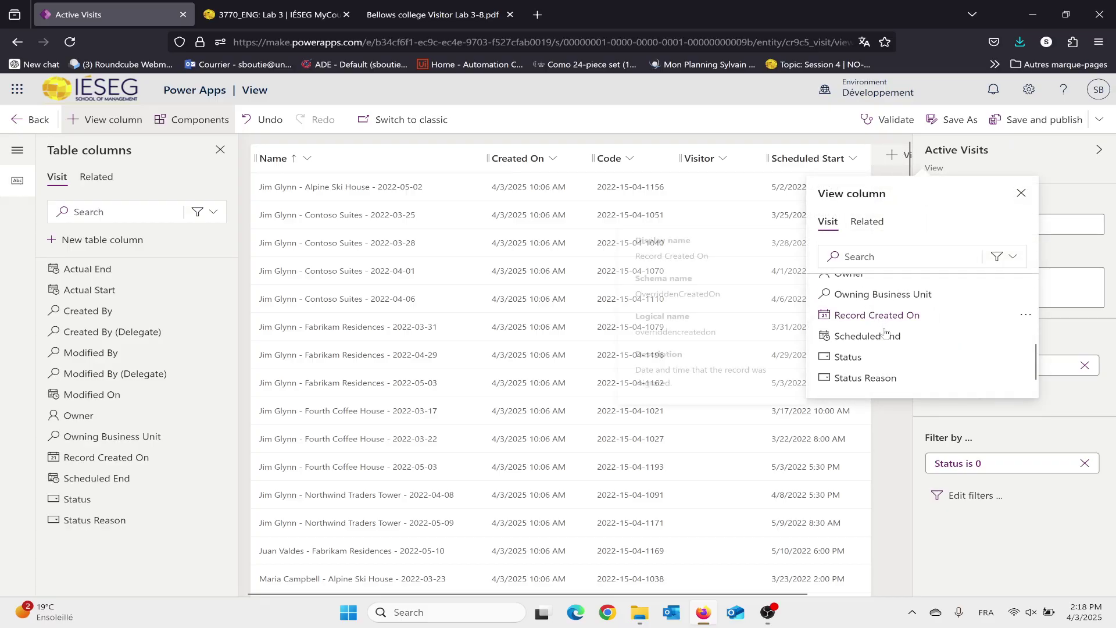
click(867, 336)
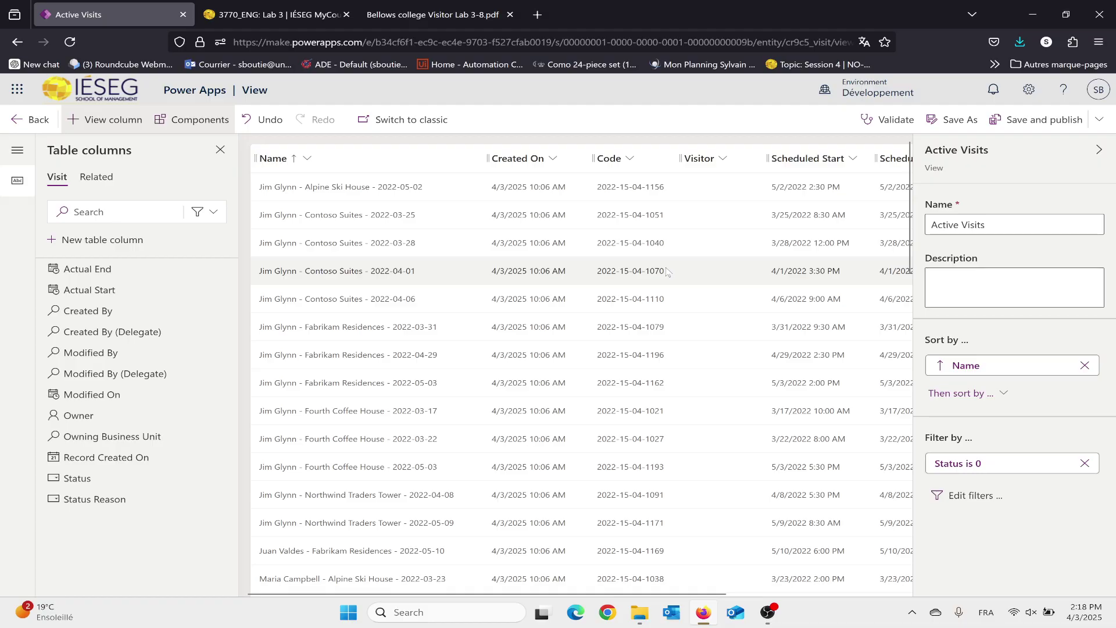
Remove the Created On column from the view and move the Code column to the end, after Scheduled End.
click(550, 156)
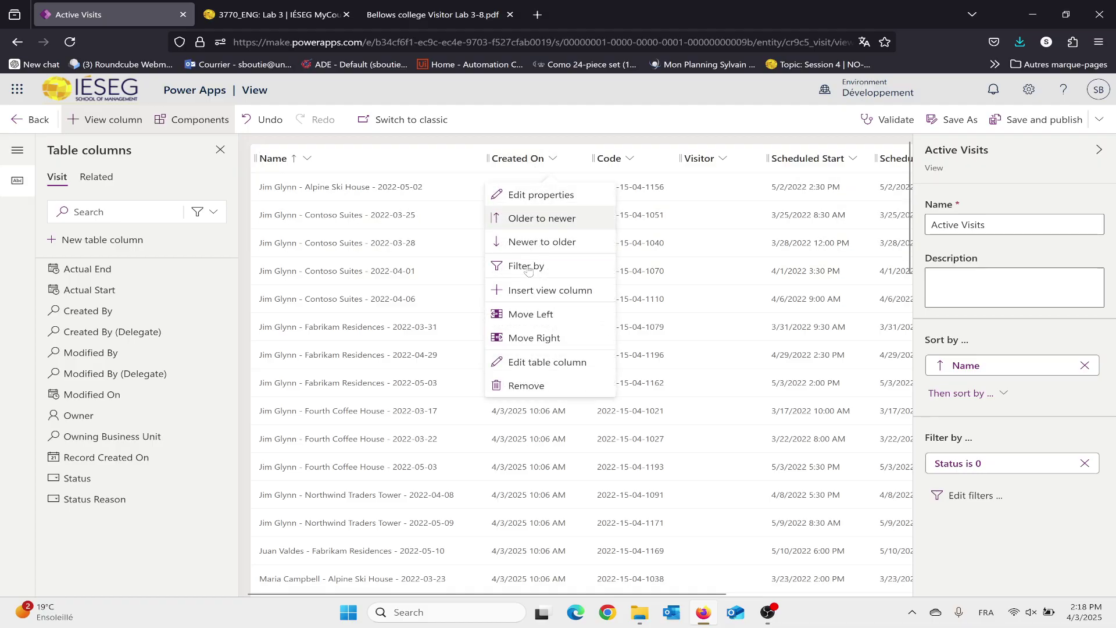
click(538, 387)
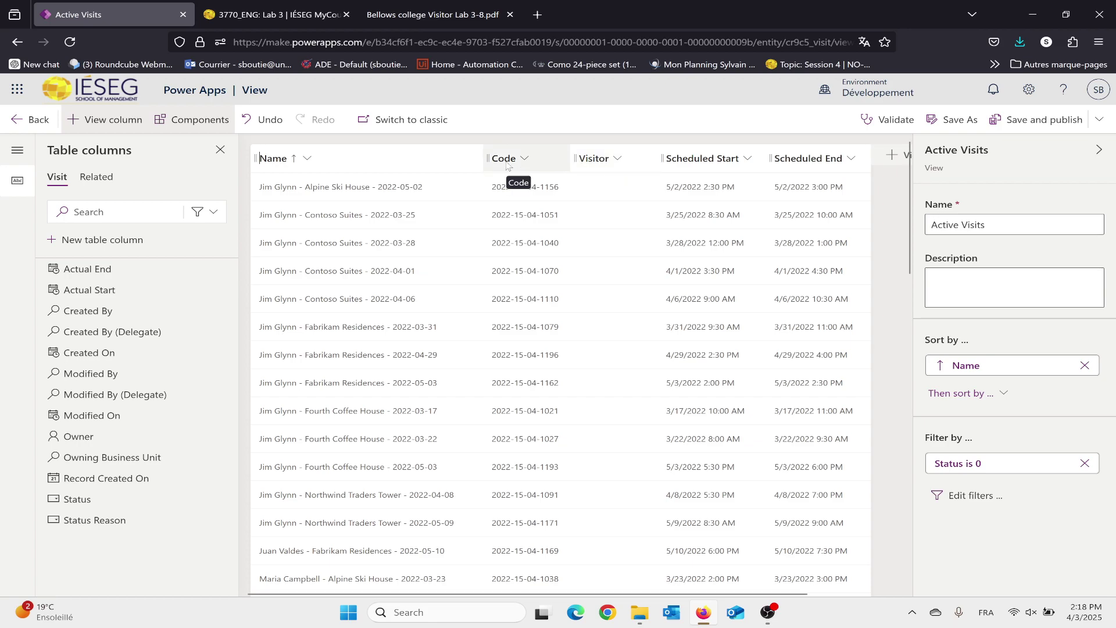
drag(507, 165, 859, 167)
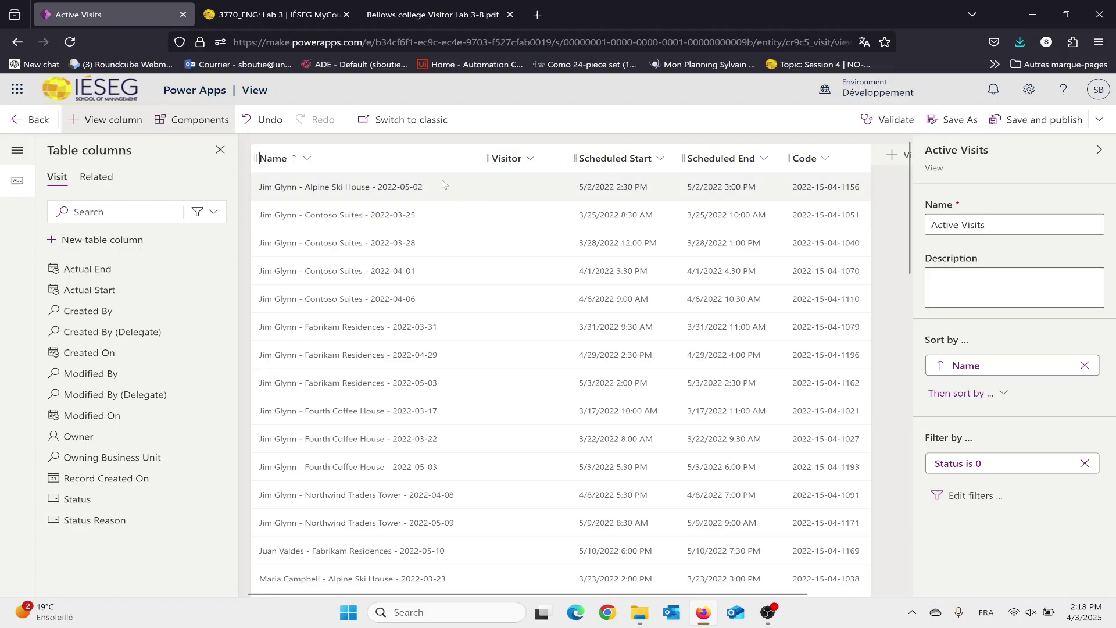
scroll(504, 187, down, 5)
scroll(512, 192, up, 5)
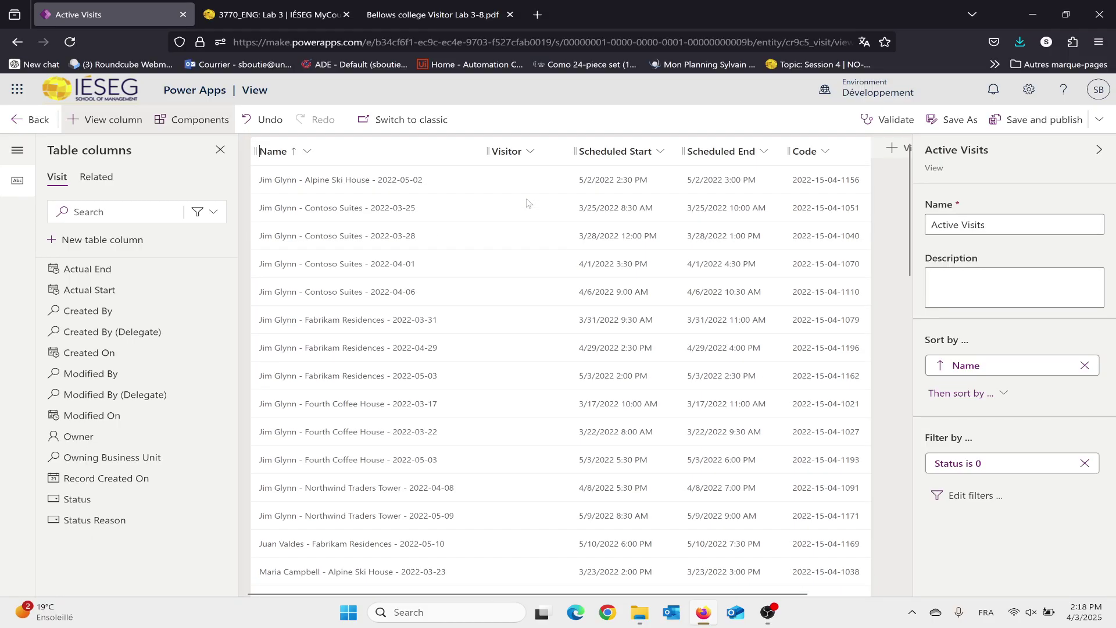
scroll(524, 200, down, 2)
scroll(532, 208, up, 3)
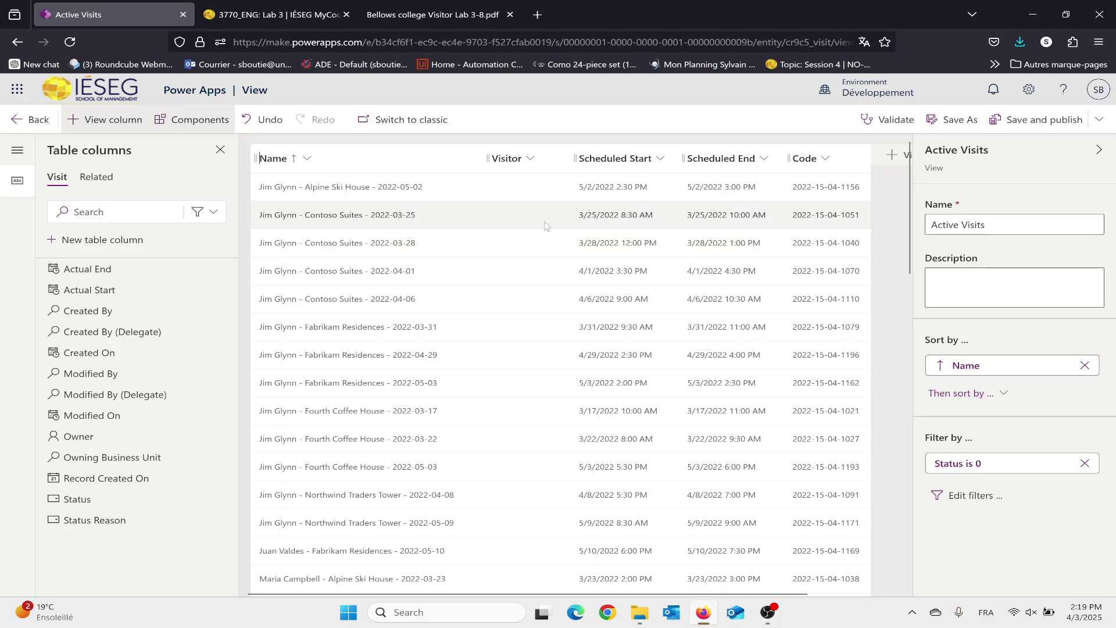
Replace the Name sorting with Scheduled Start in descending order, and save and publish the view.
click(1034, 371)
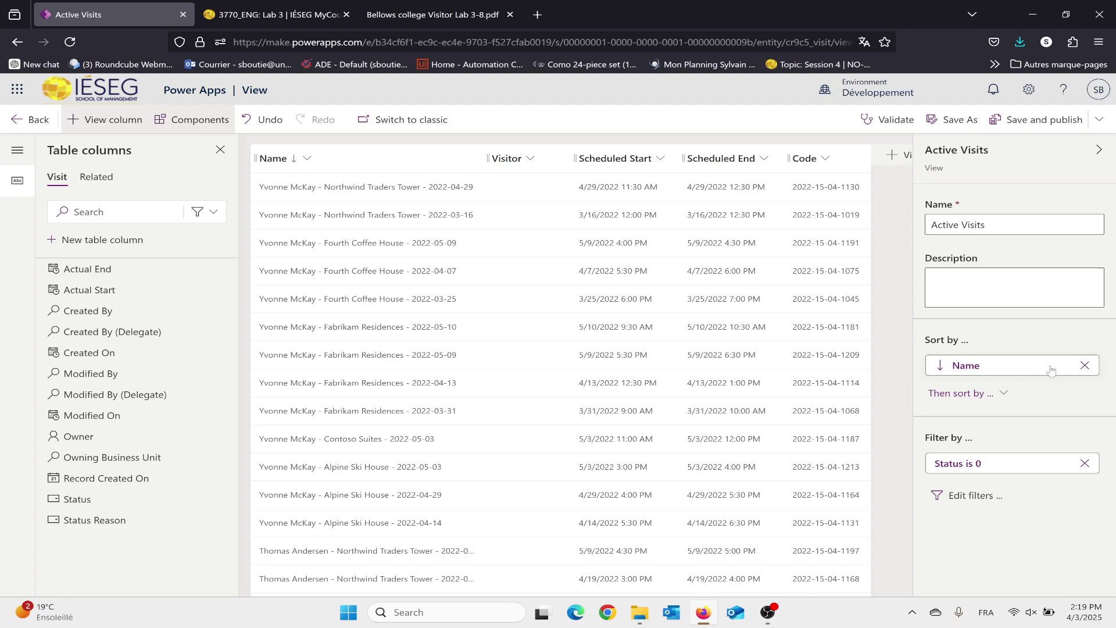
click(1051, 370)
click(1085, 365)
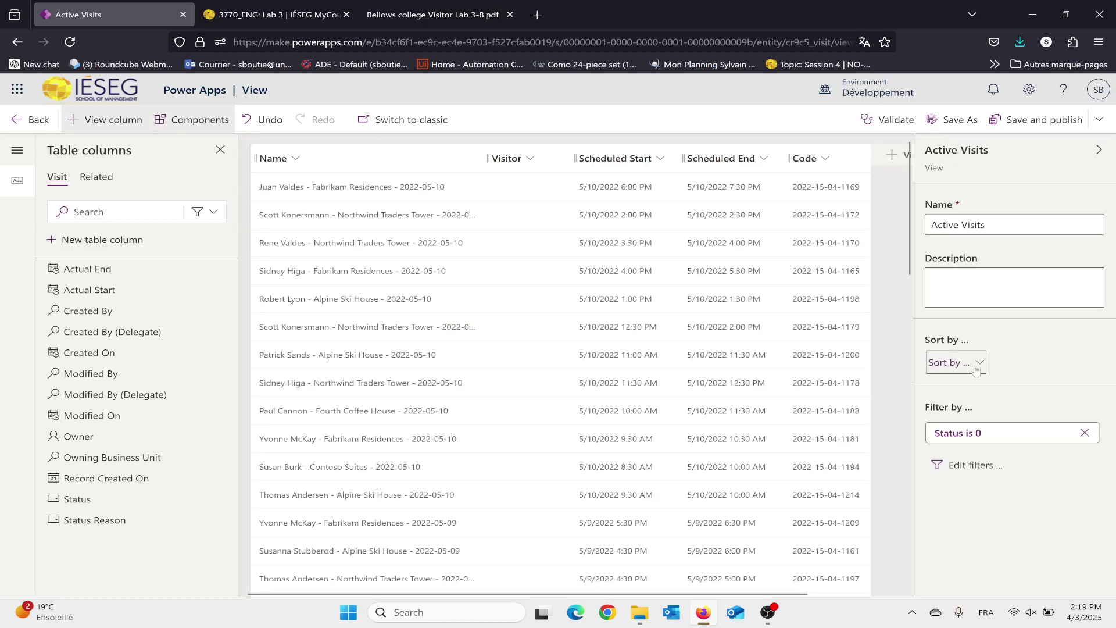
click(976, 367)
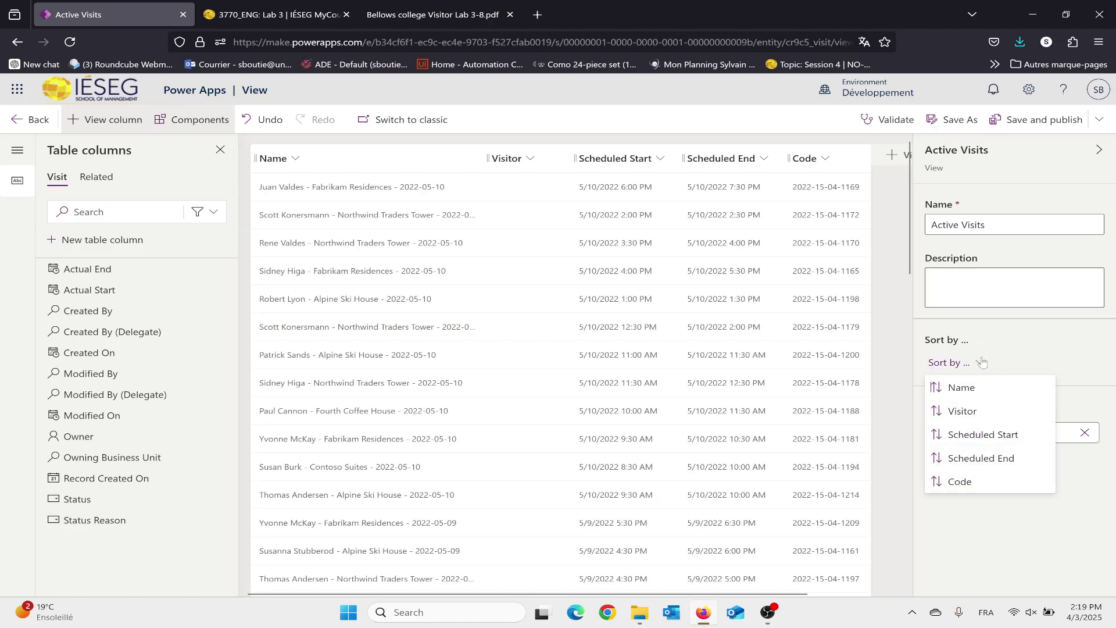
click(1002, 437)
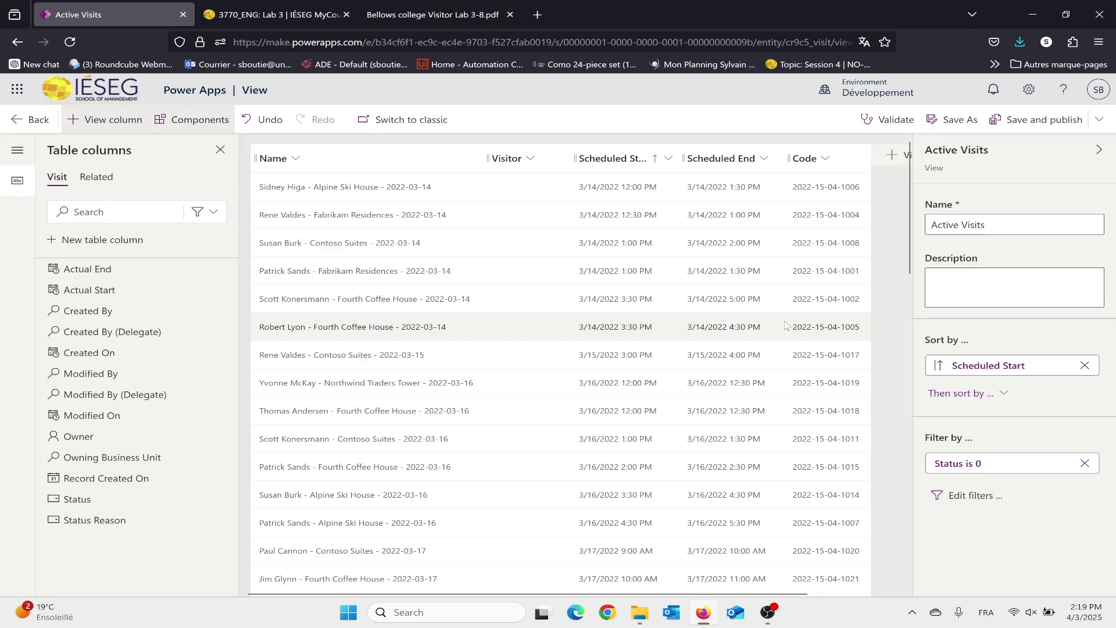
click(942, 370)
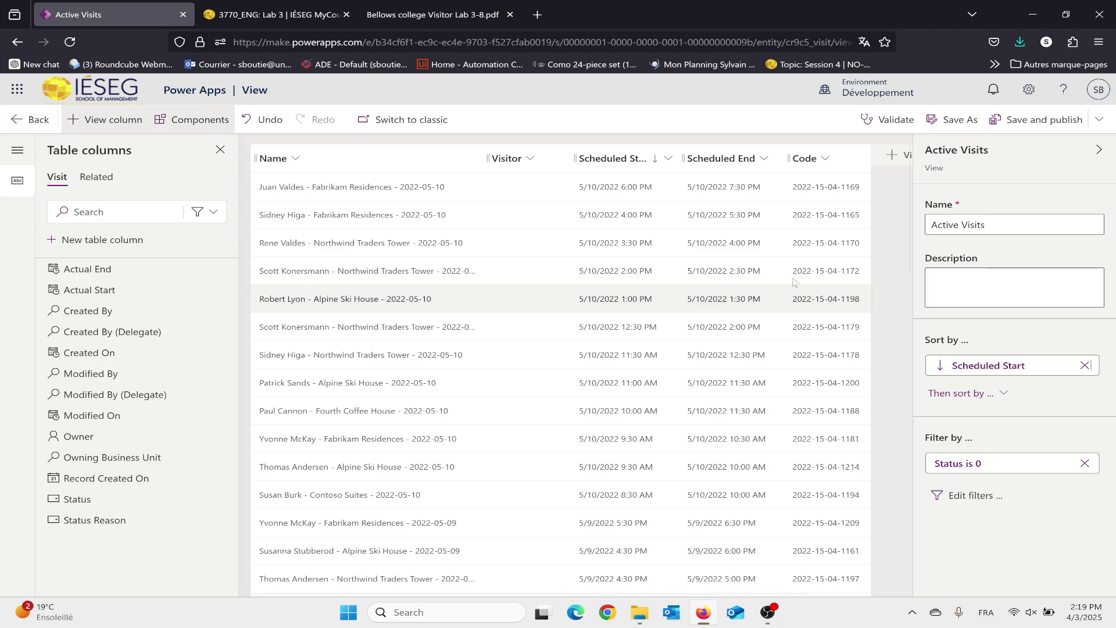
click(1014, 125)
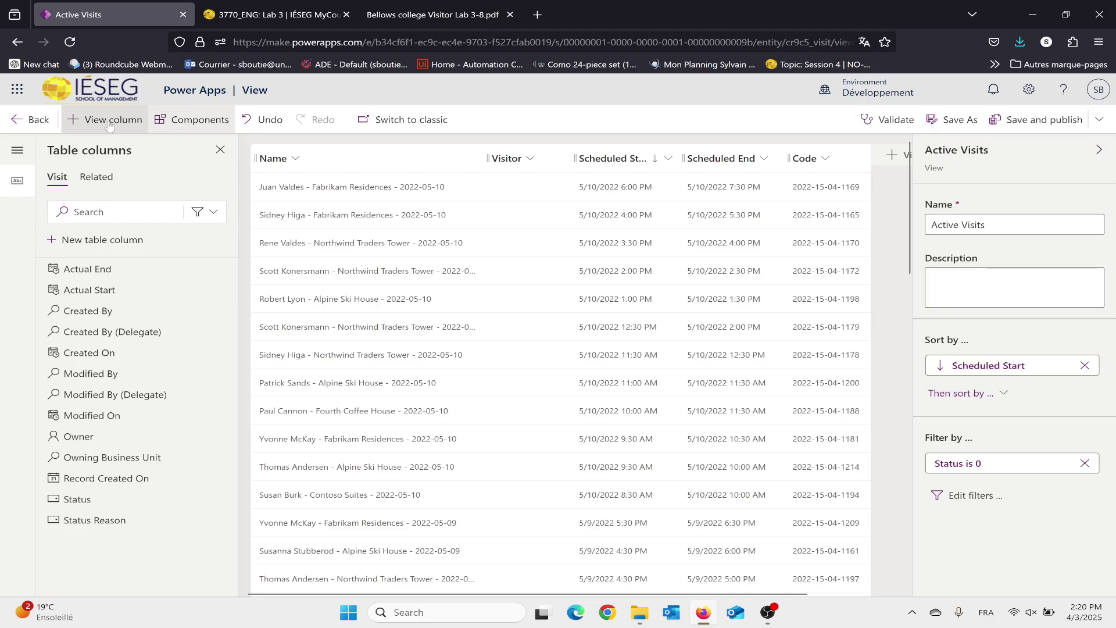
Return to the Visit table's list of views and reopen the Active Visits view for editing.
click(33, 120)
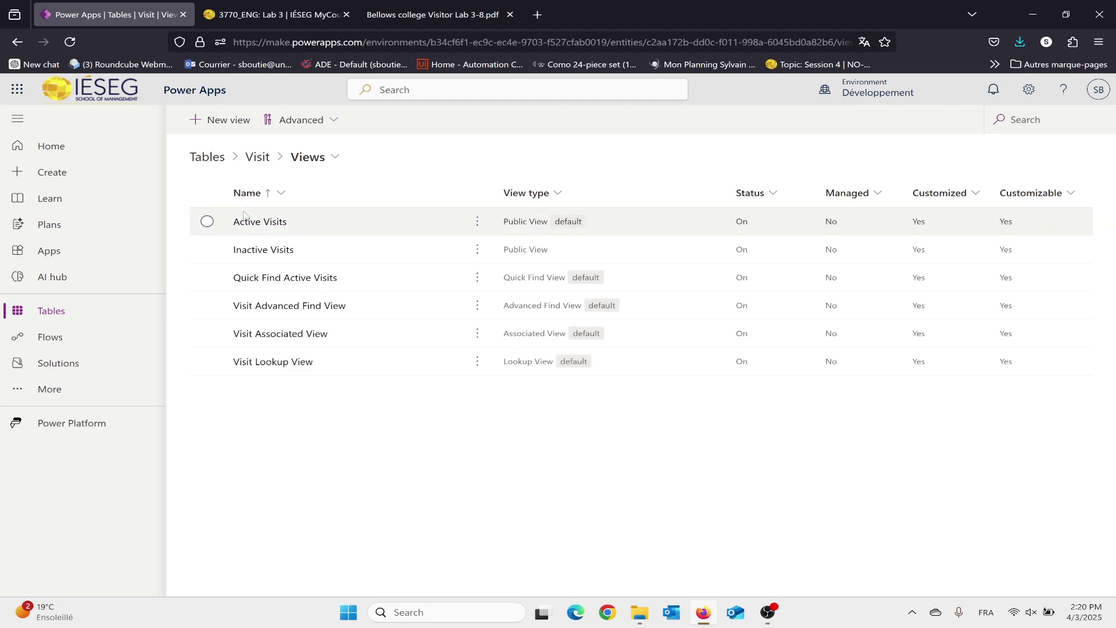
click(292, 226)
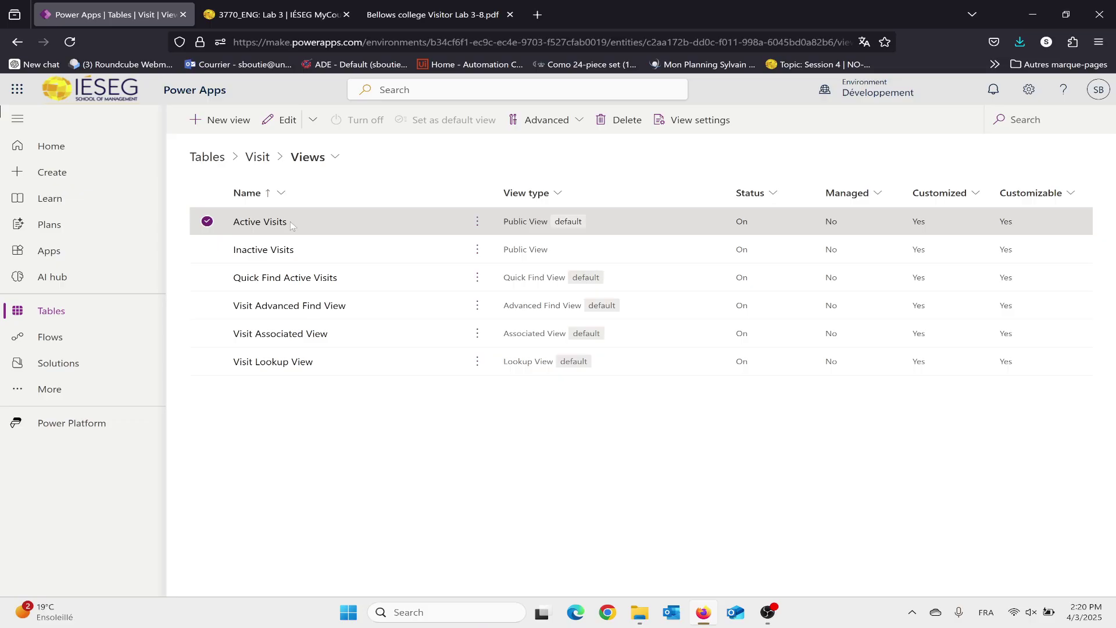
right_click(293, 226)
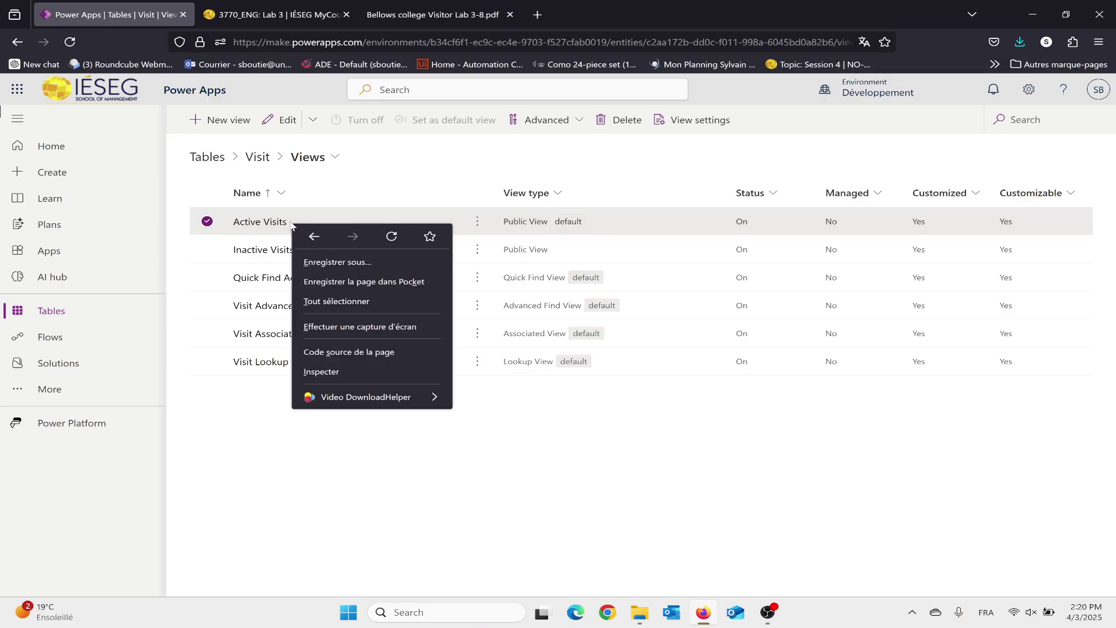
key(Escape)
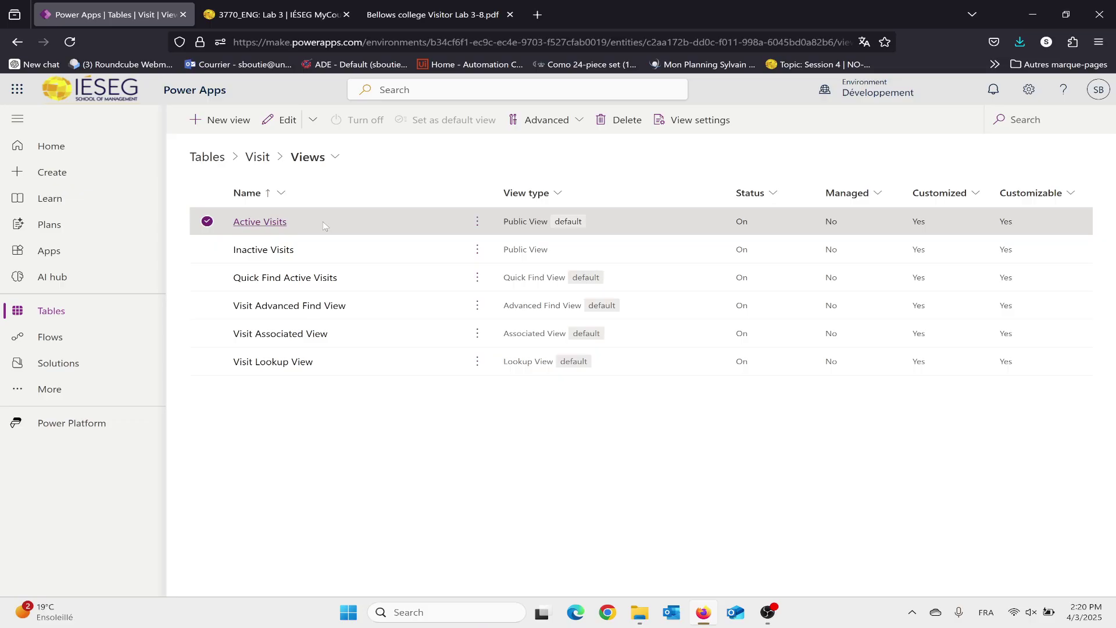
click(270, 227)
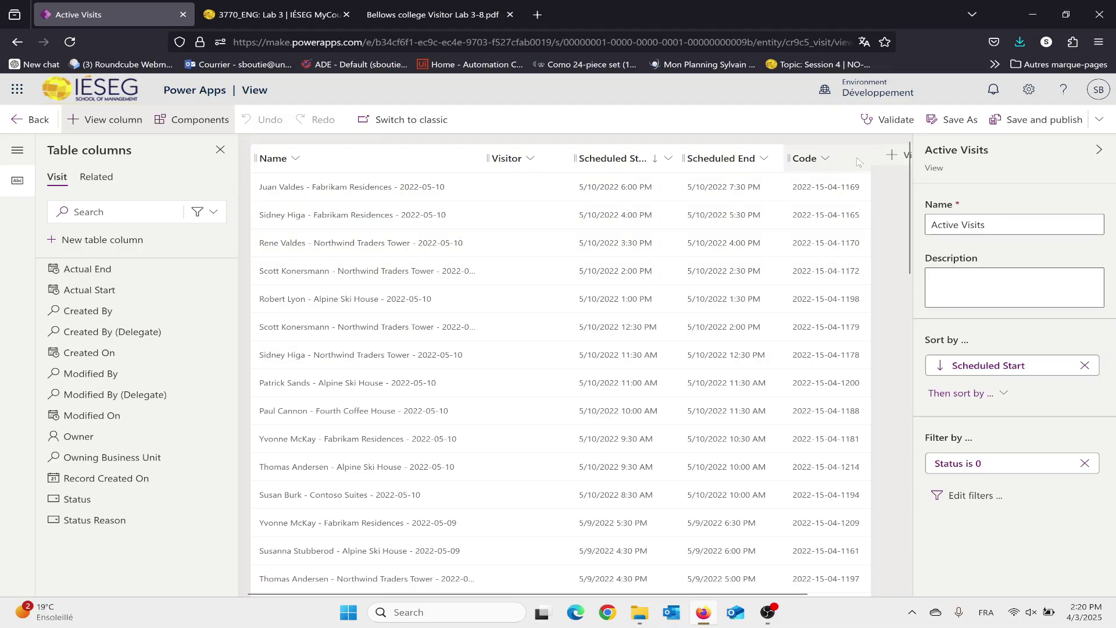
Change the view's name to "Today's Visits" and save it as a new view.
click(979, 227)
drag(1015, 227, 877, 211)
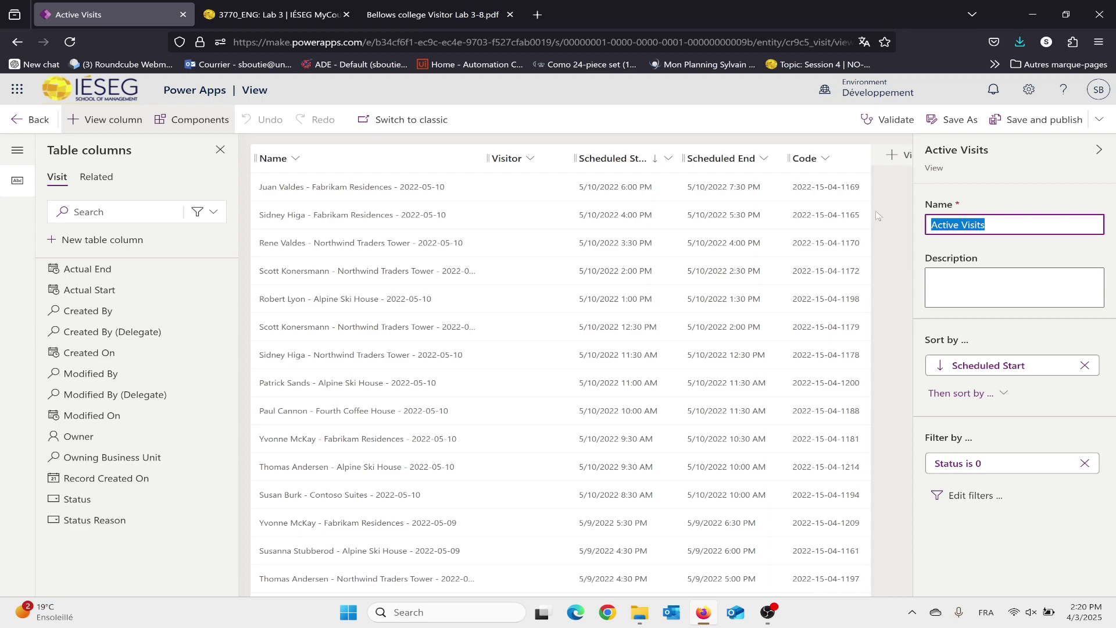
text(To)
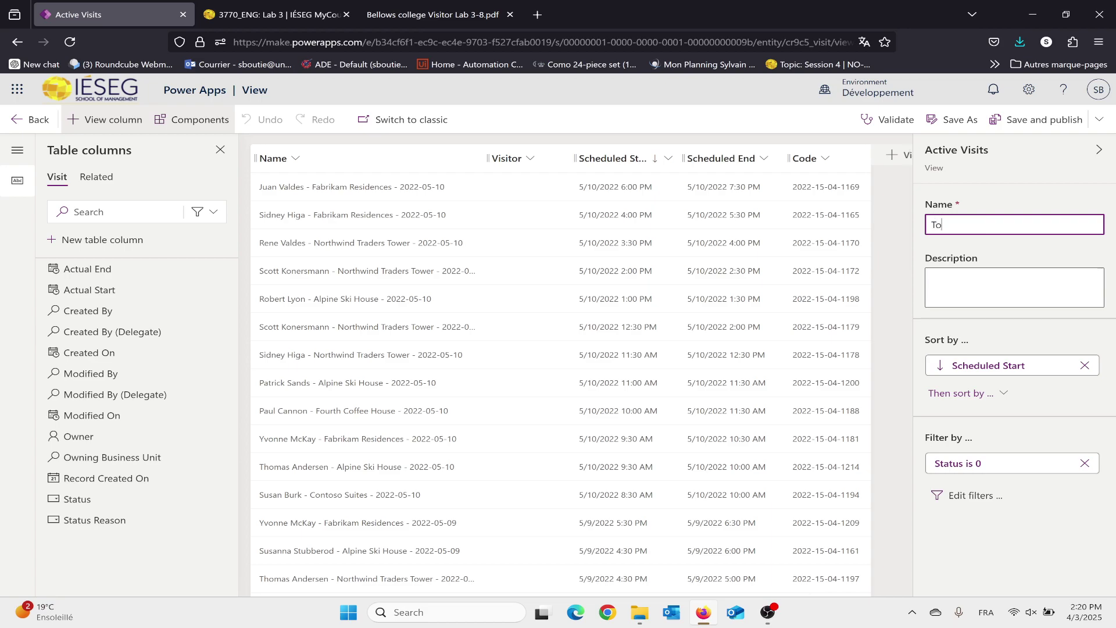
text(day's Visits)
click(965, 125)
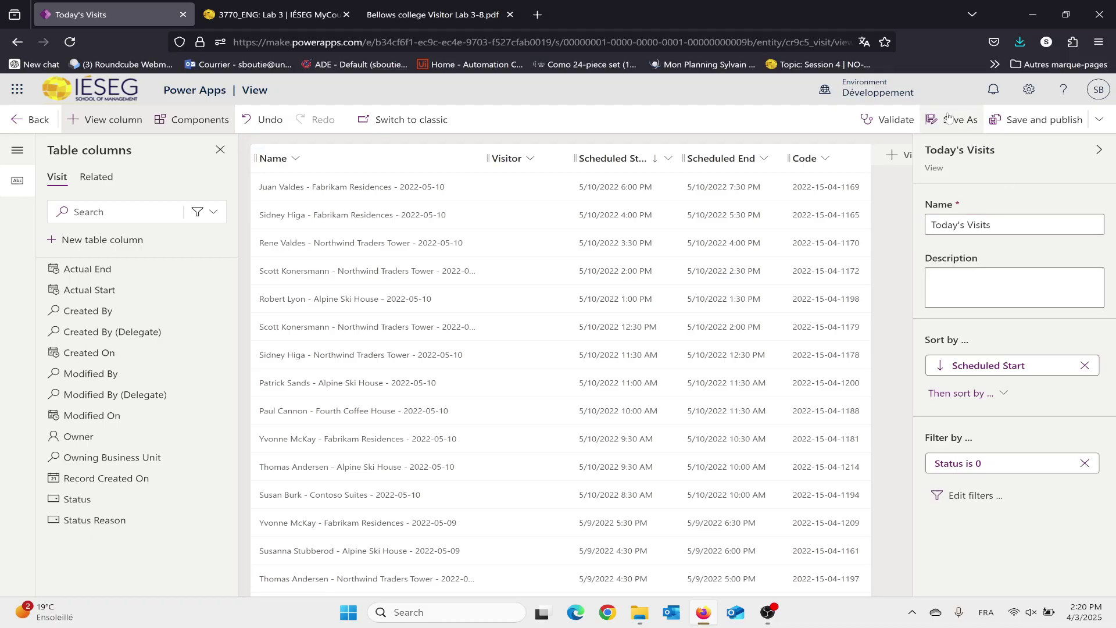
click(965, 125)
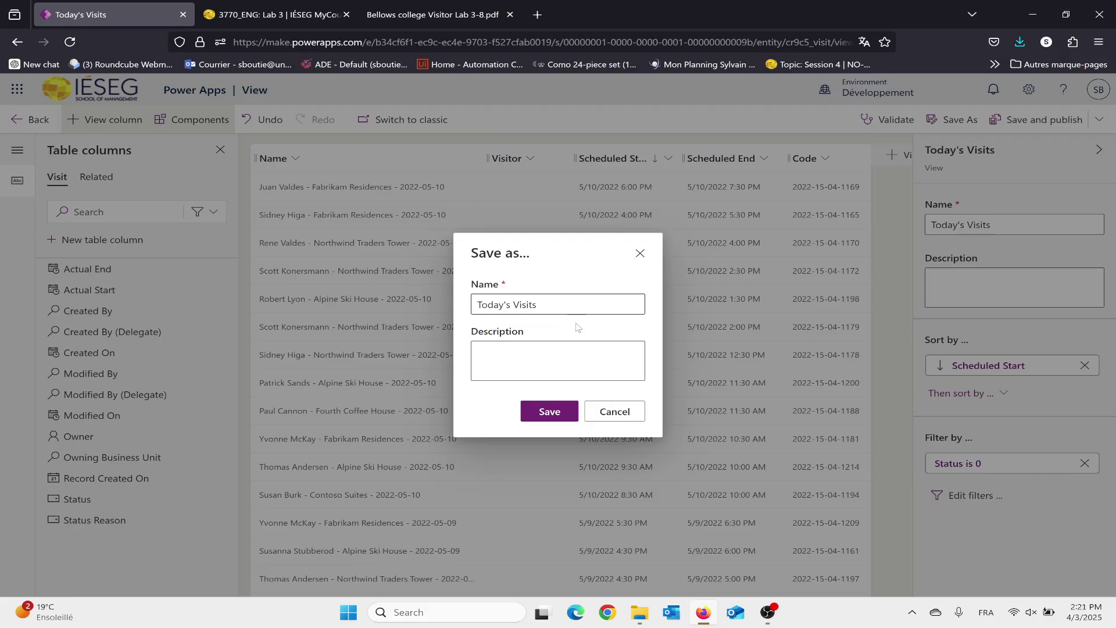
click(548, 413)
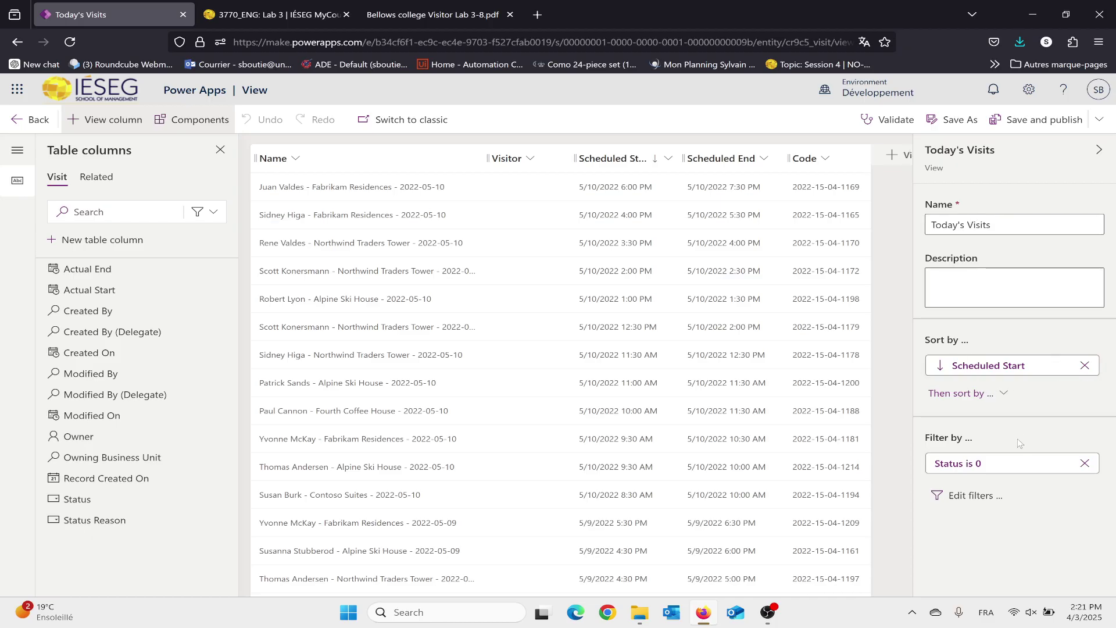
Remove the Status filter from the Today's Visits view.
click(1014, 464)
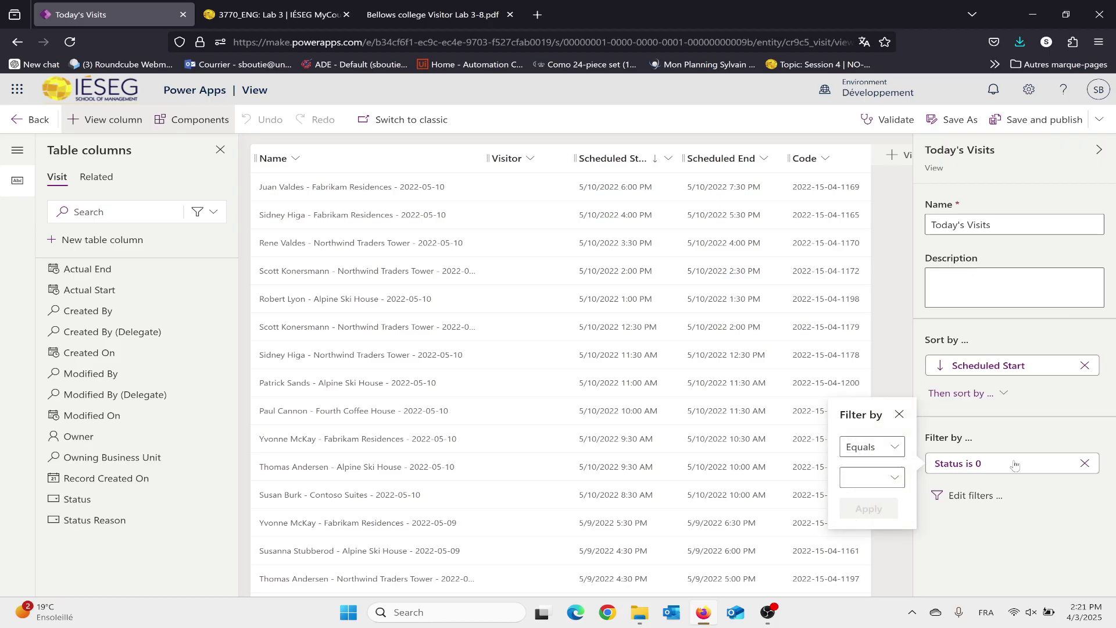
click(878, 447)
click(878, 447)
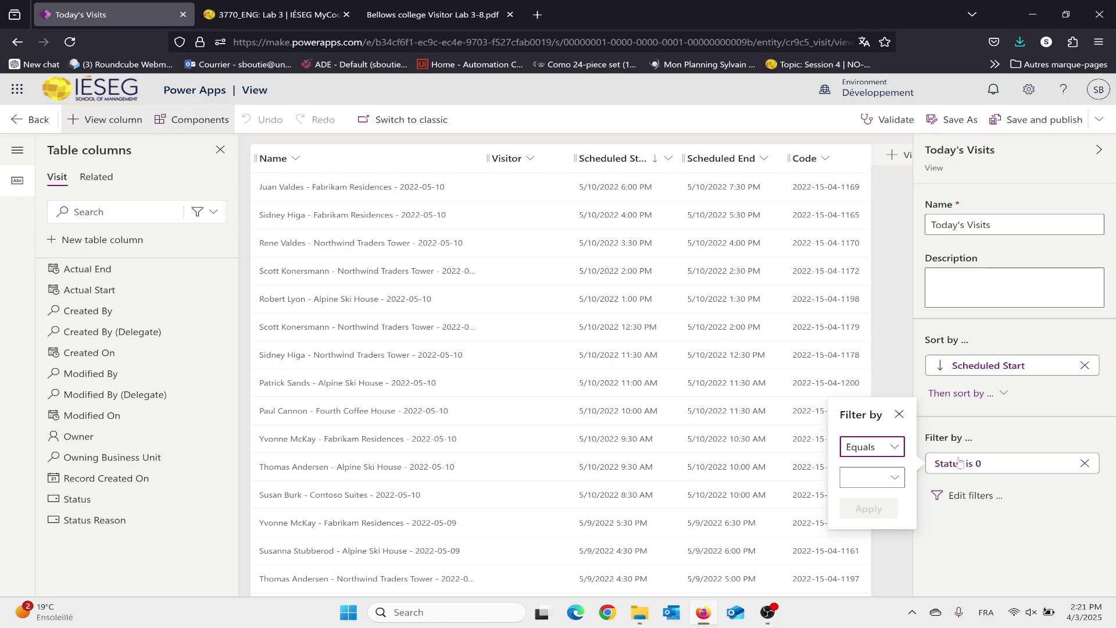
click(1073, 469)
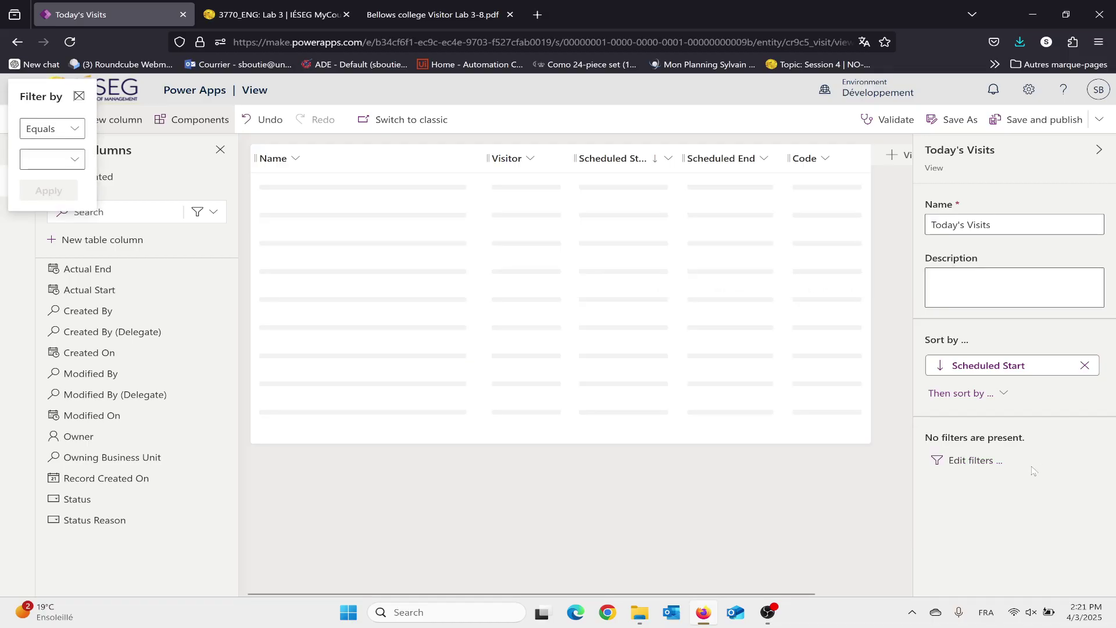
Add a filter condition to the Today's Visits view that requires Scheduled Start to be Today.
click(972, 460)
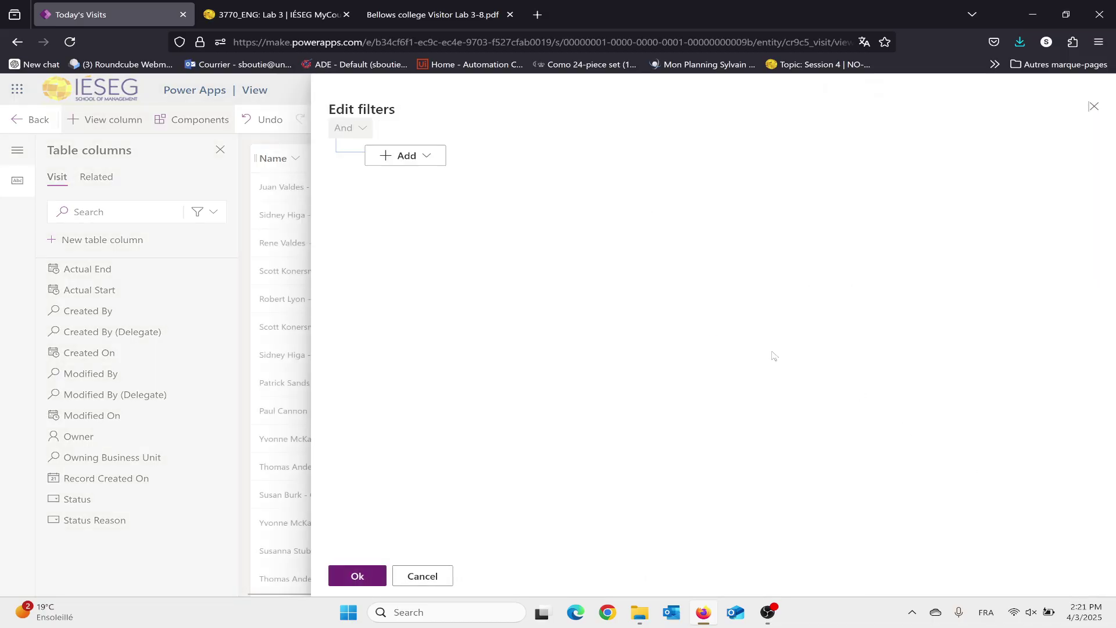
click(431, 156)
click(430, 178)
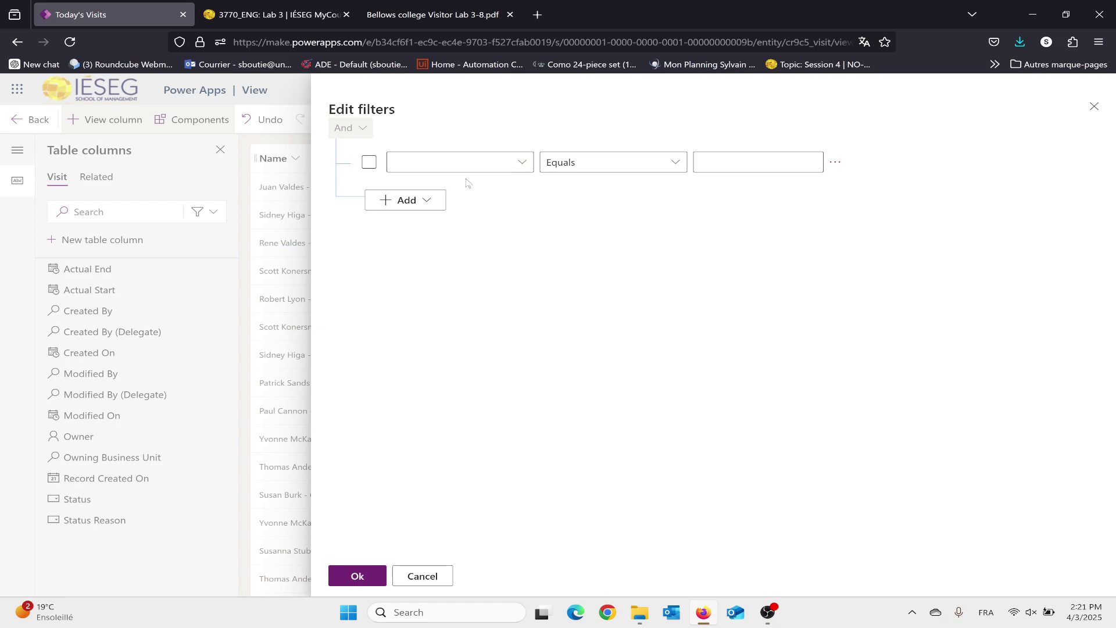
click(509, 165)
click(608, 487)
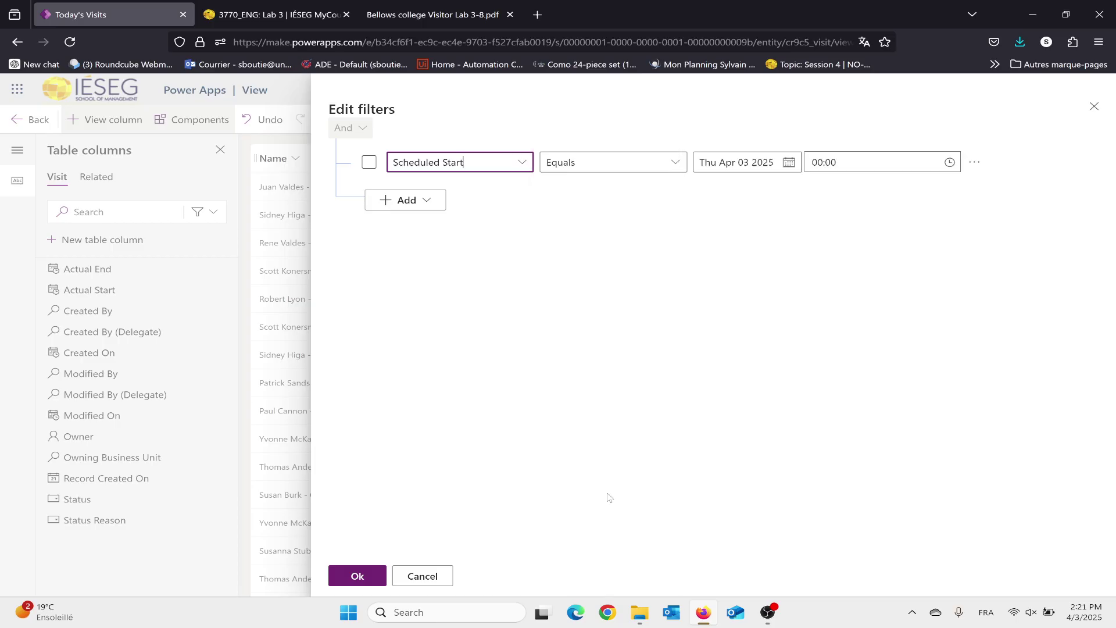
click(790, 163)
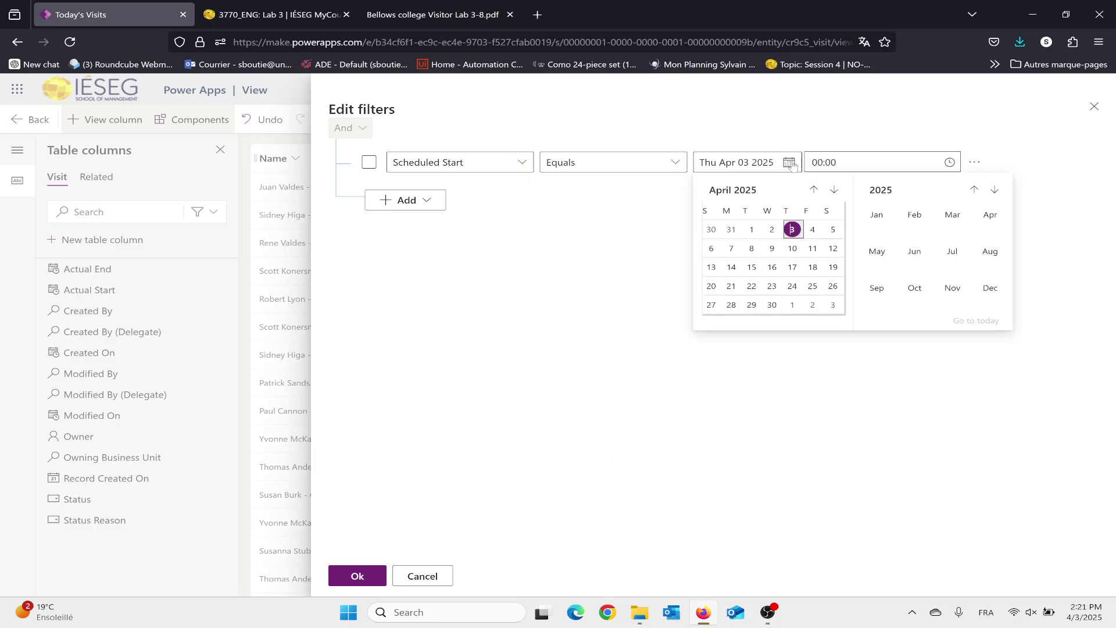
click(676, 162)
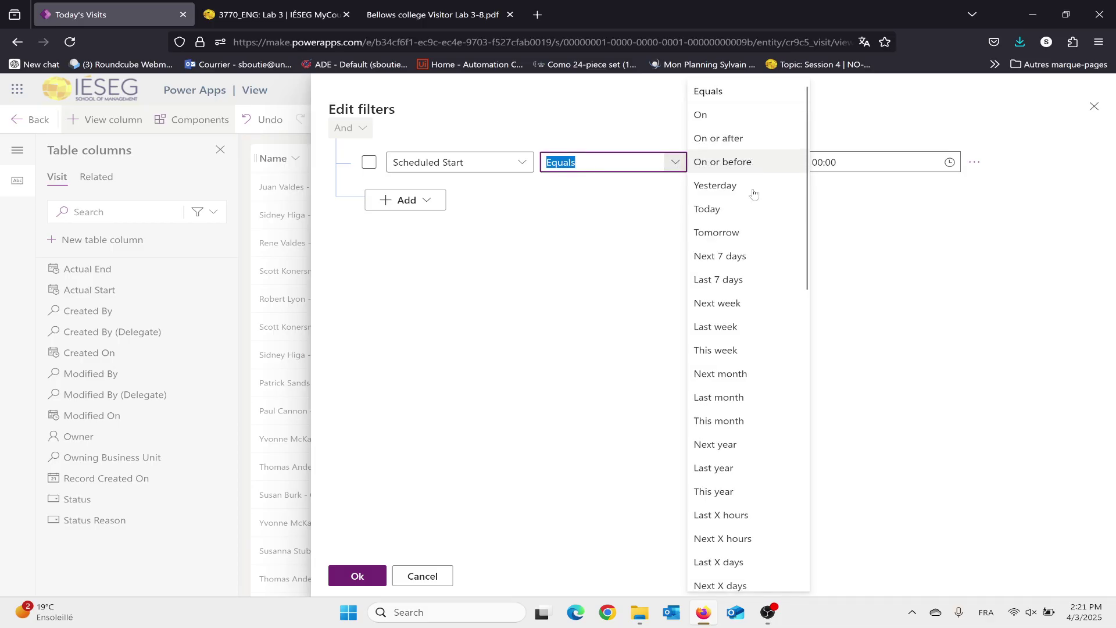
scroll(759, 283, down, 3)
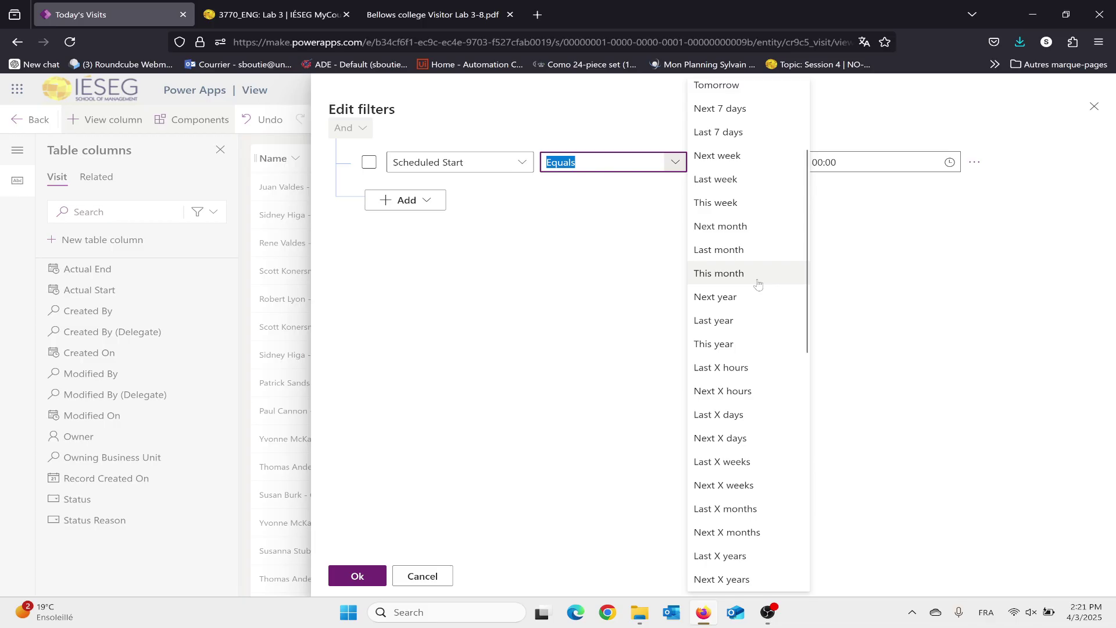
scroll(758, 282, up, 3)
click(714, 216)
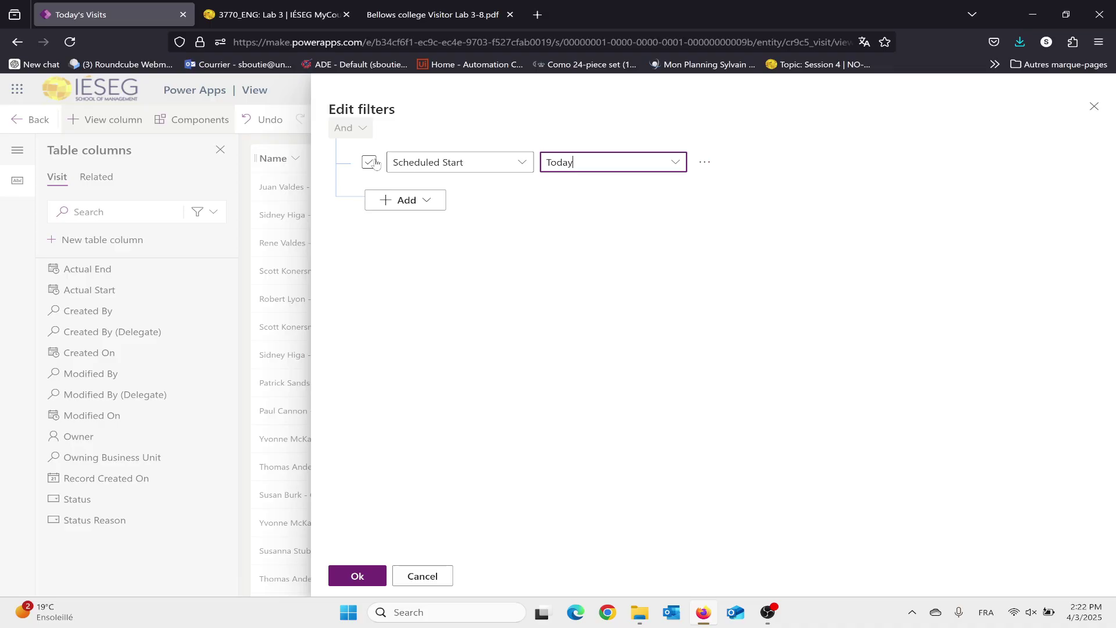
Add a second filter condition requiring Status Equals Active, and apply both filters to the view.
click(398, 203)
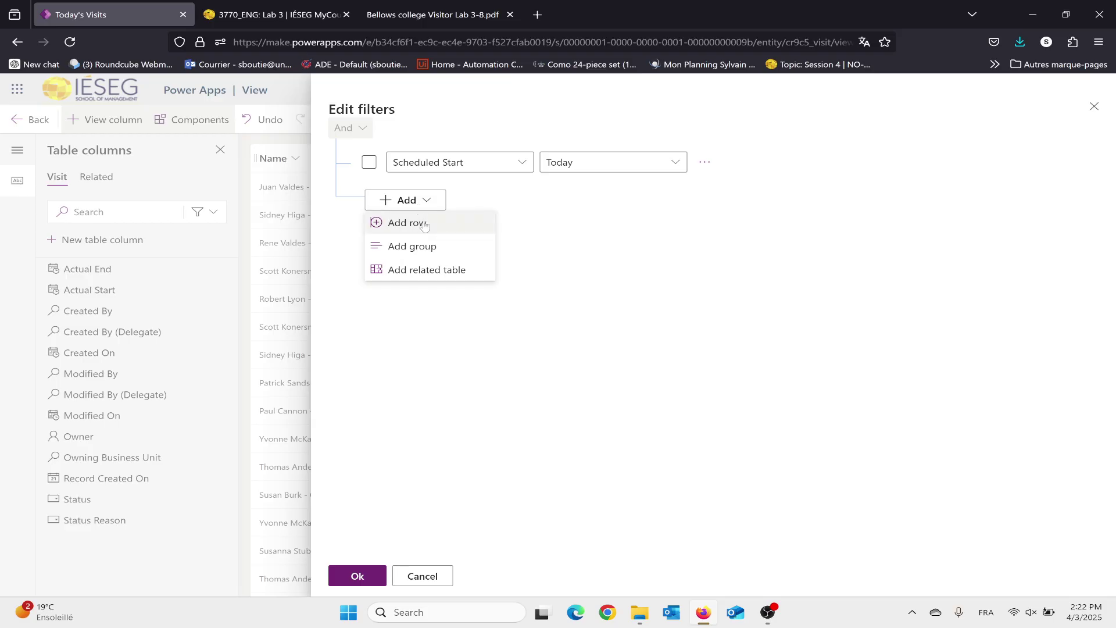
click(414, 224)
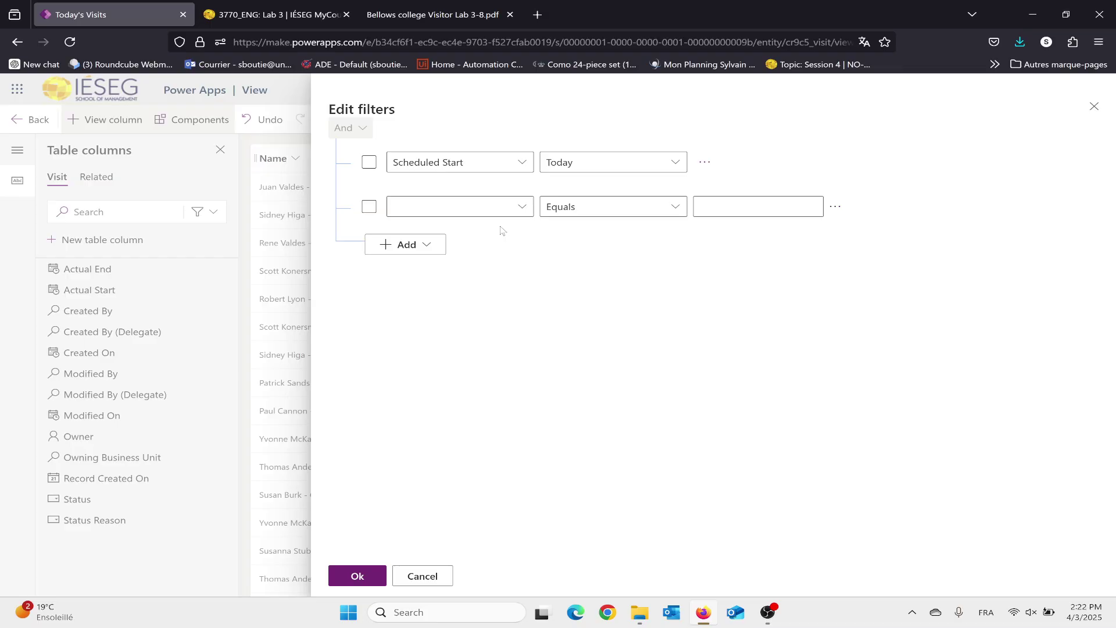
click(512, 208)
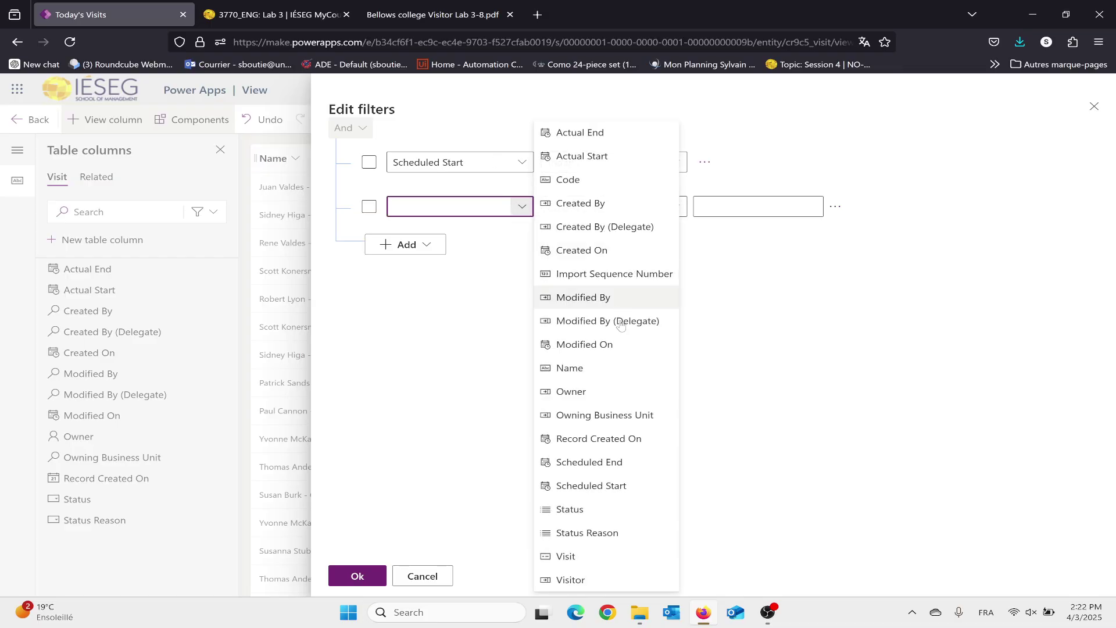
click(604, 469)
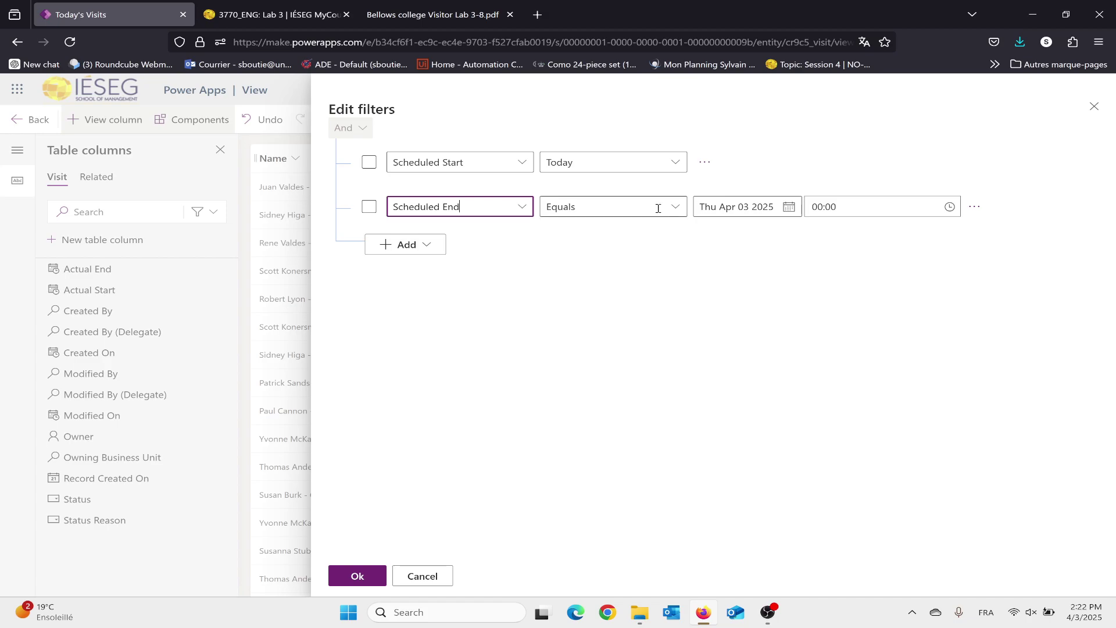
click(523, 207)
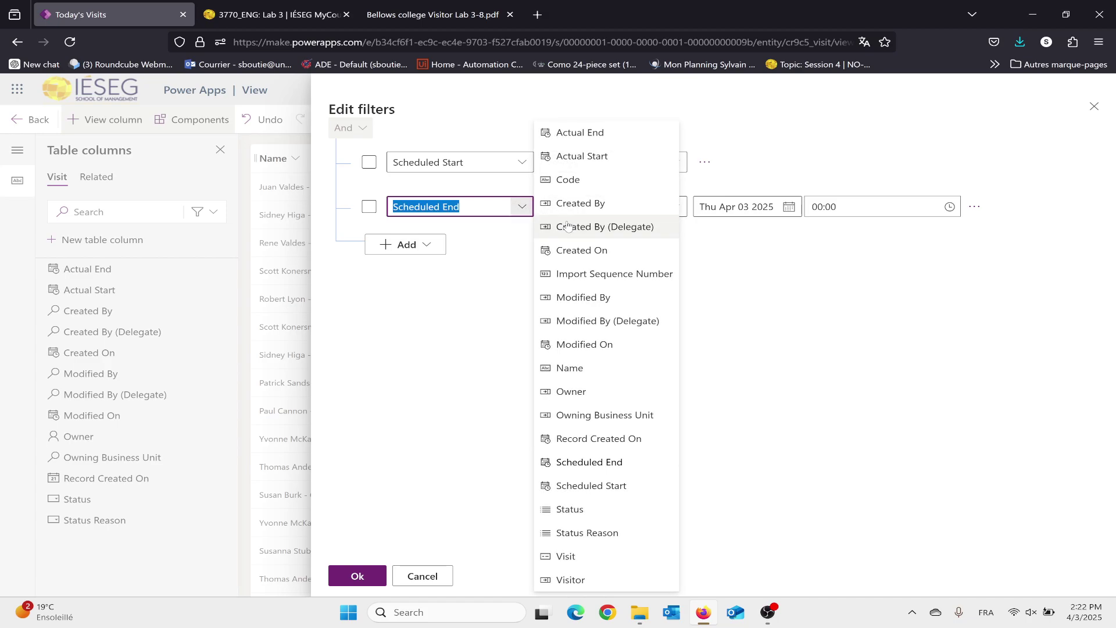
click(559, 510)
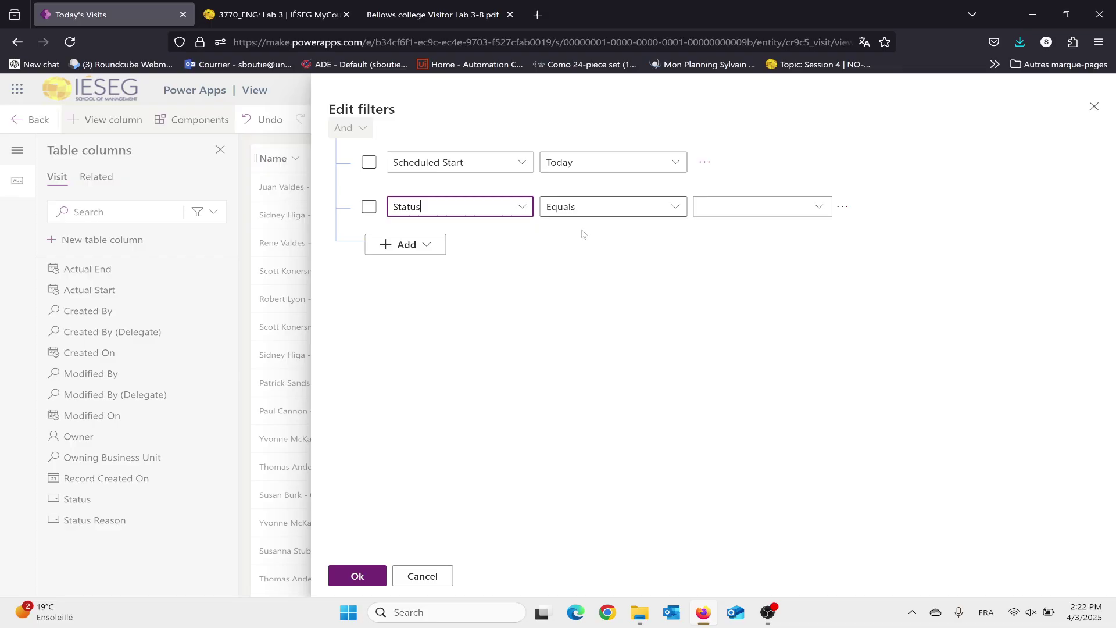
click(605, 211)
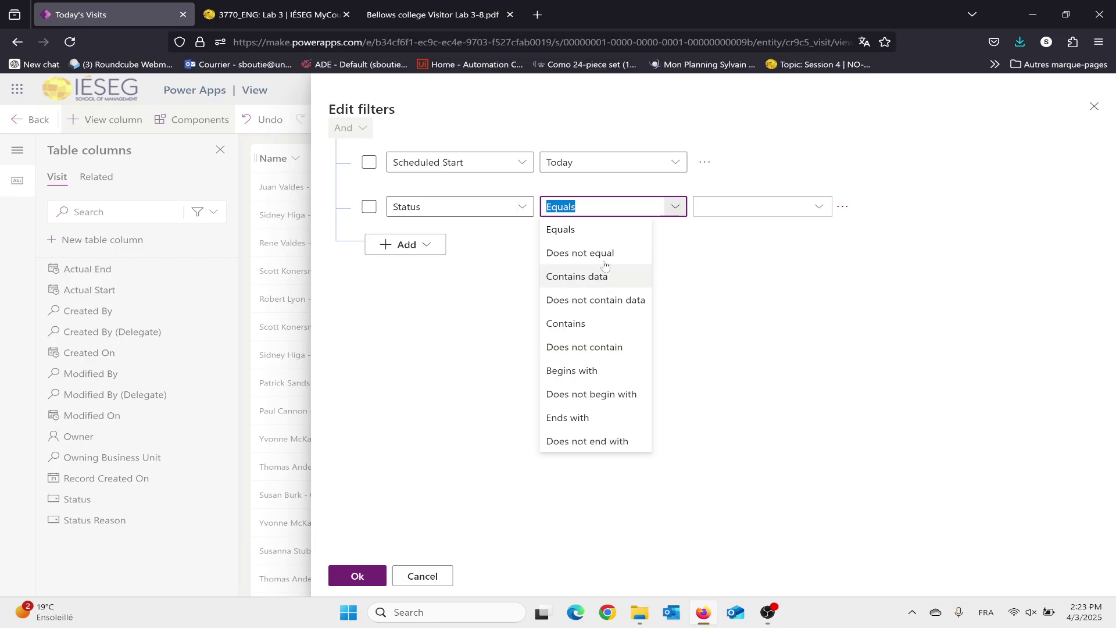
click(582, 231)
click(746, 216)
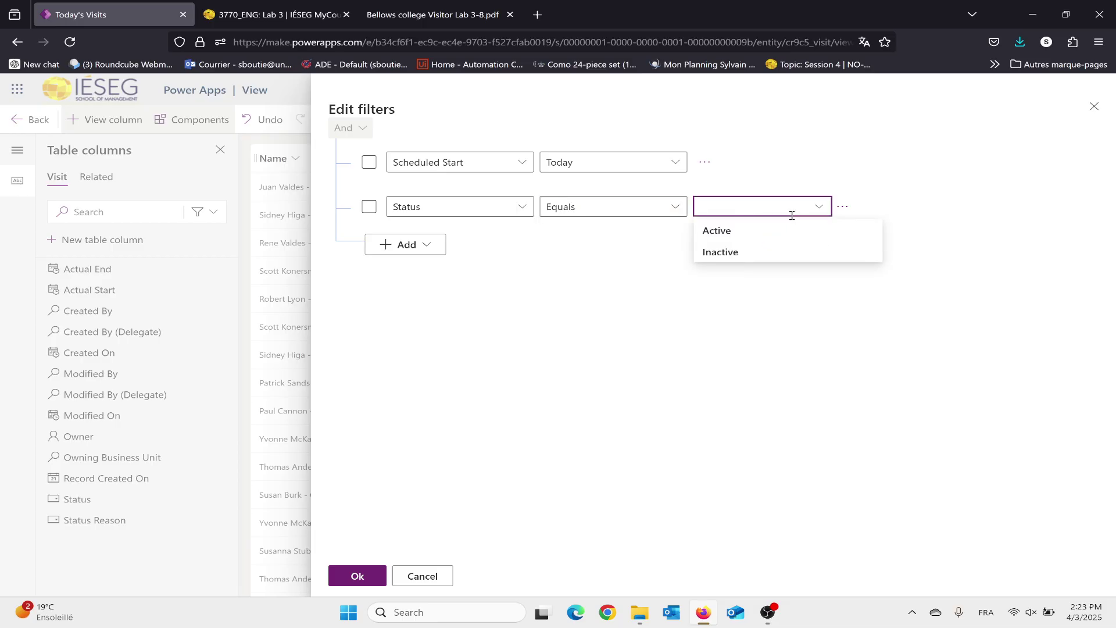
click(754, 234)
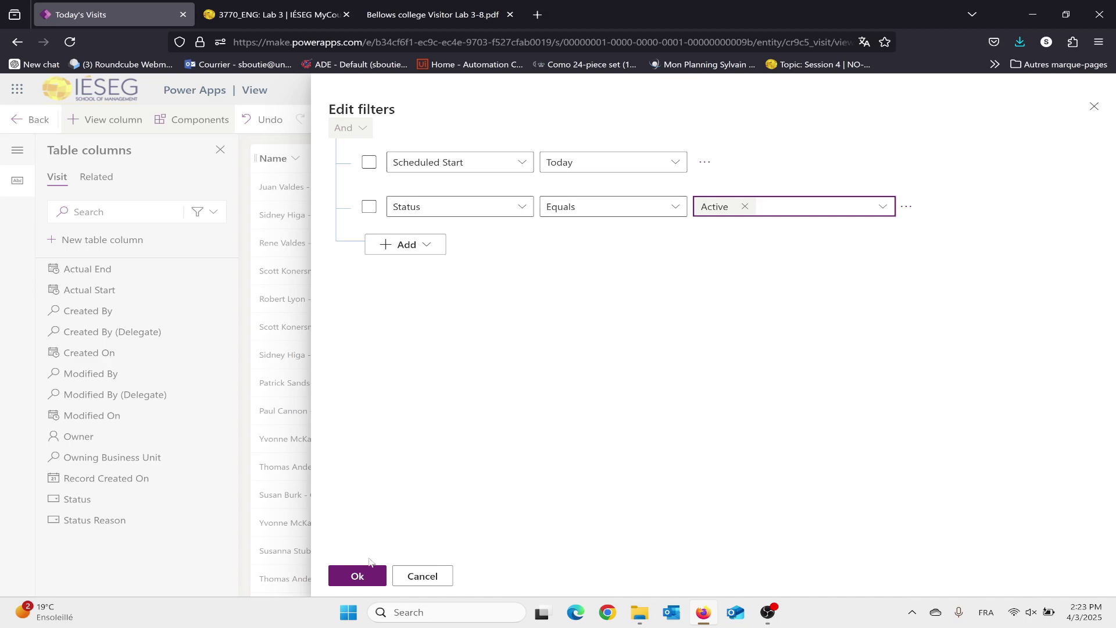
click(350, 574)
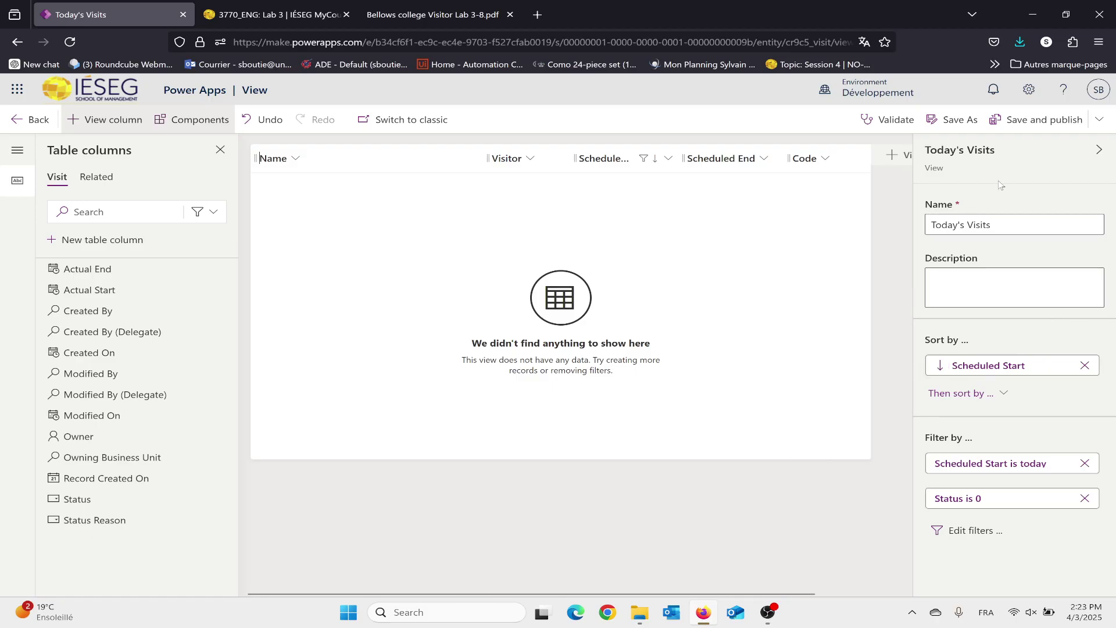
Save and publish the Today's Visits view and return to the Visit table's list of views.
click(1029, 126)
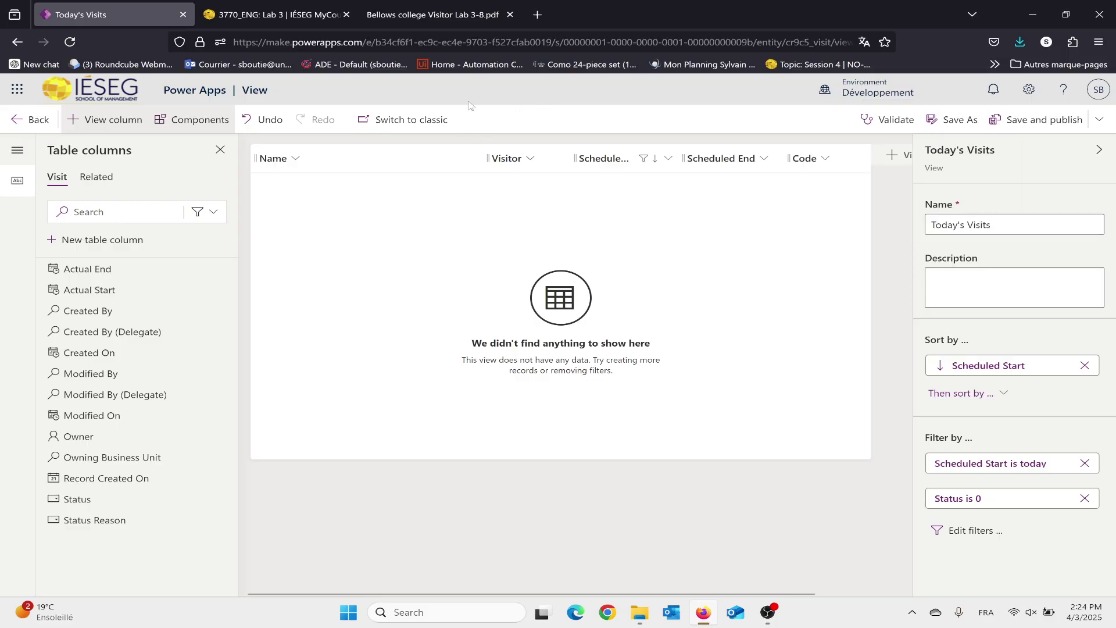
click(32, 120)
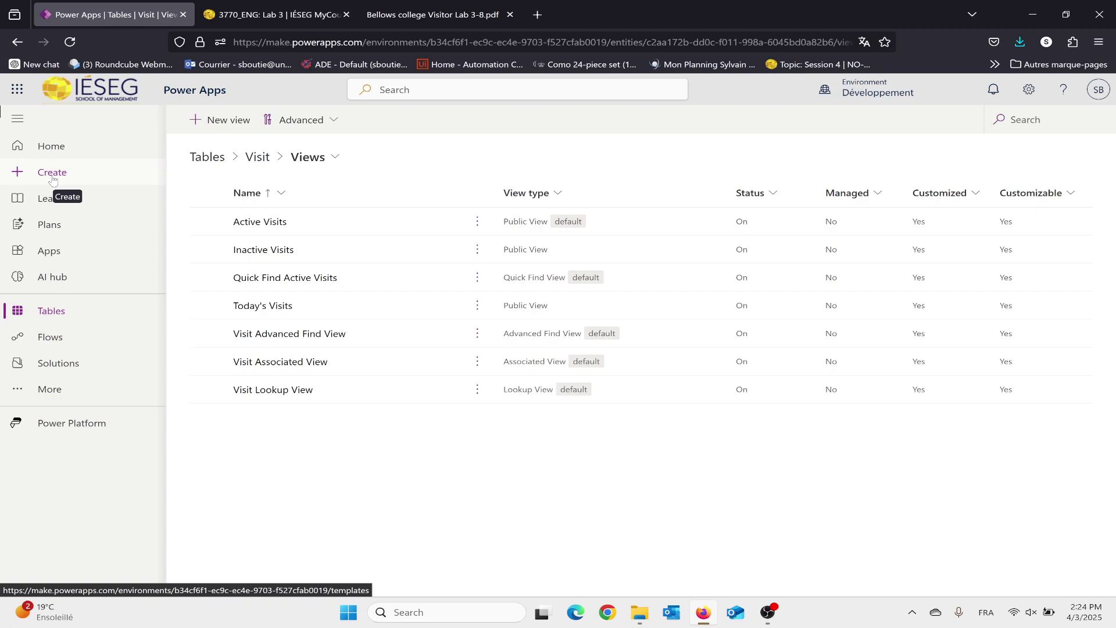
Open the Visit table's overview from the environment's list of tables.
click(126, 173)
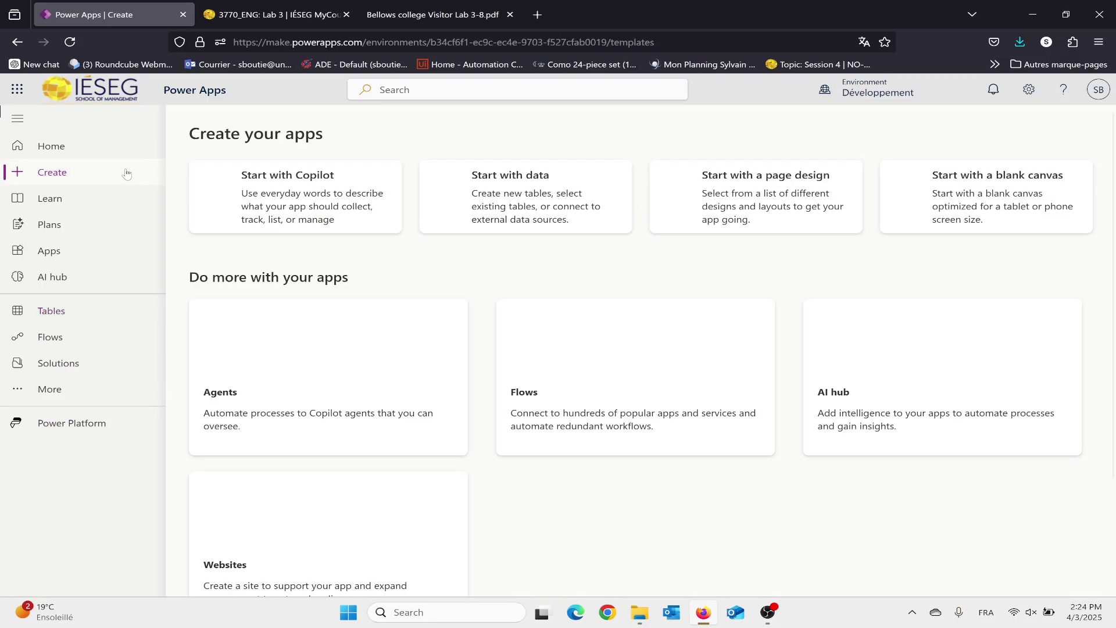
click(64, 316)
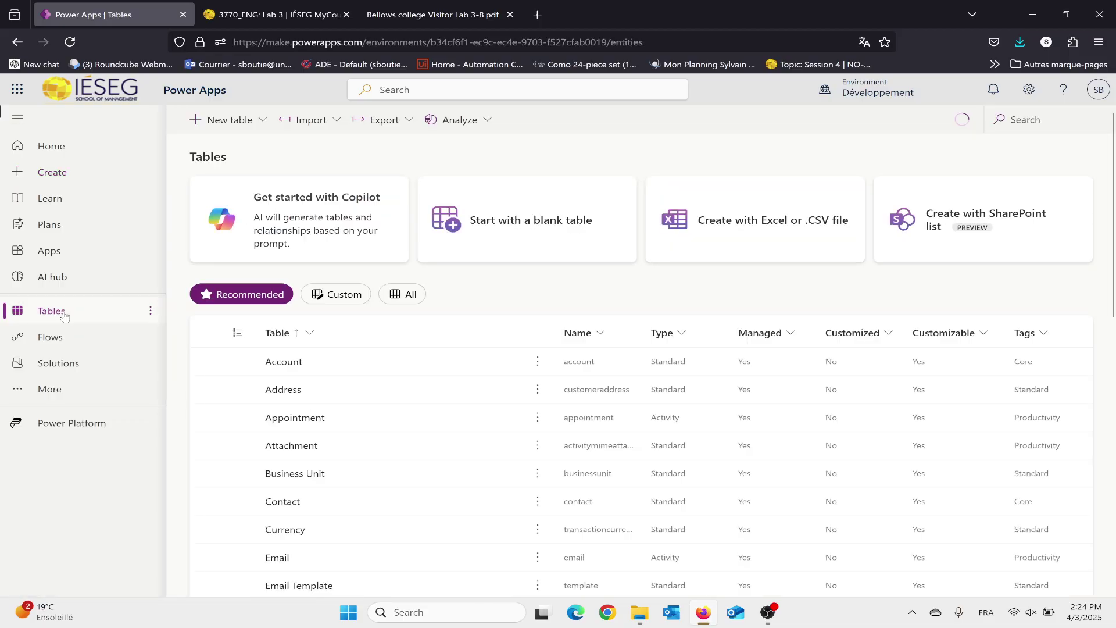
scroll(243, 352, down, 5)
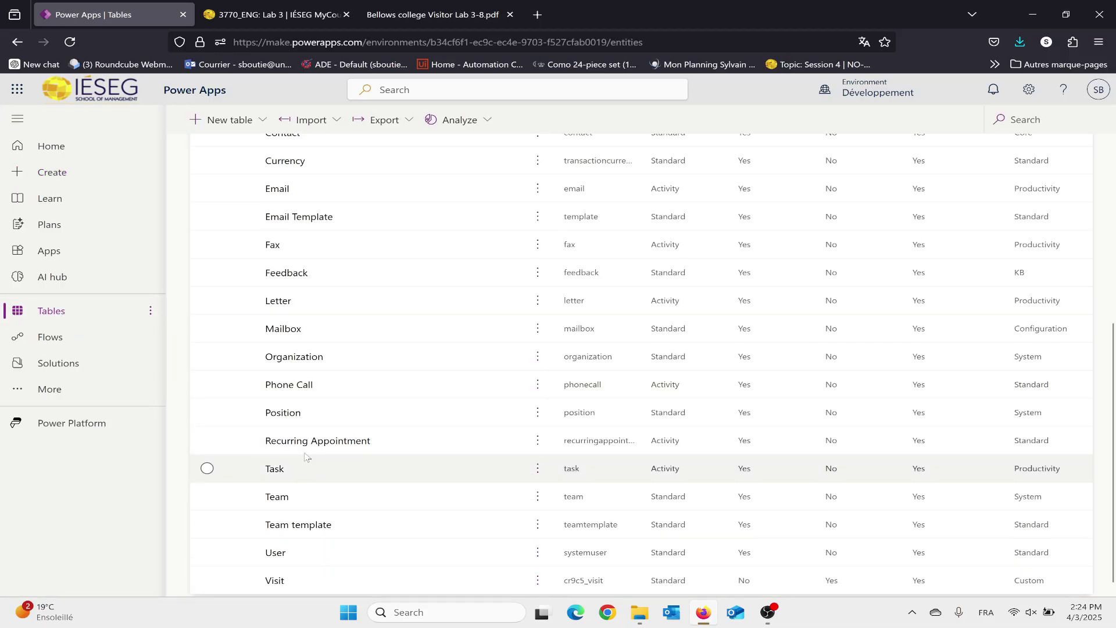
click(277, 570)
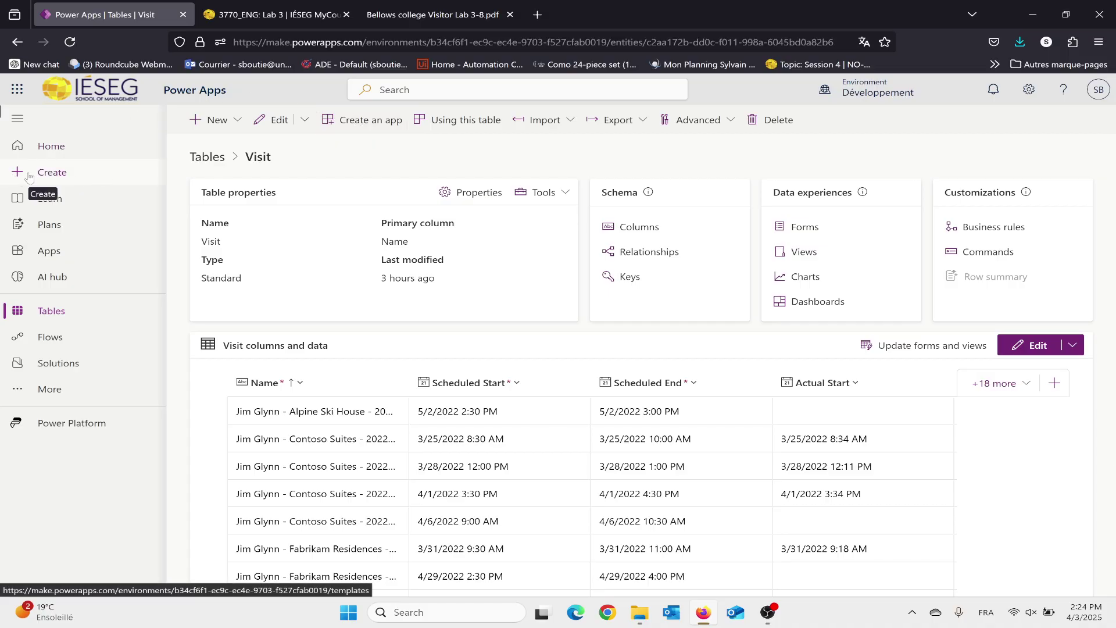
Create a model-driven app based on the Visit table, named "Bellows Campus management".
click(350, 123)
click(621, 222)
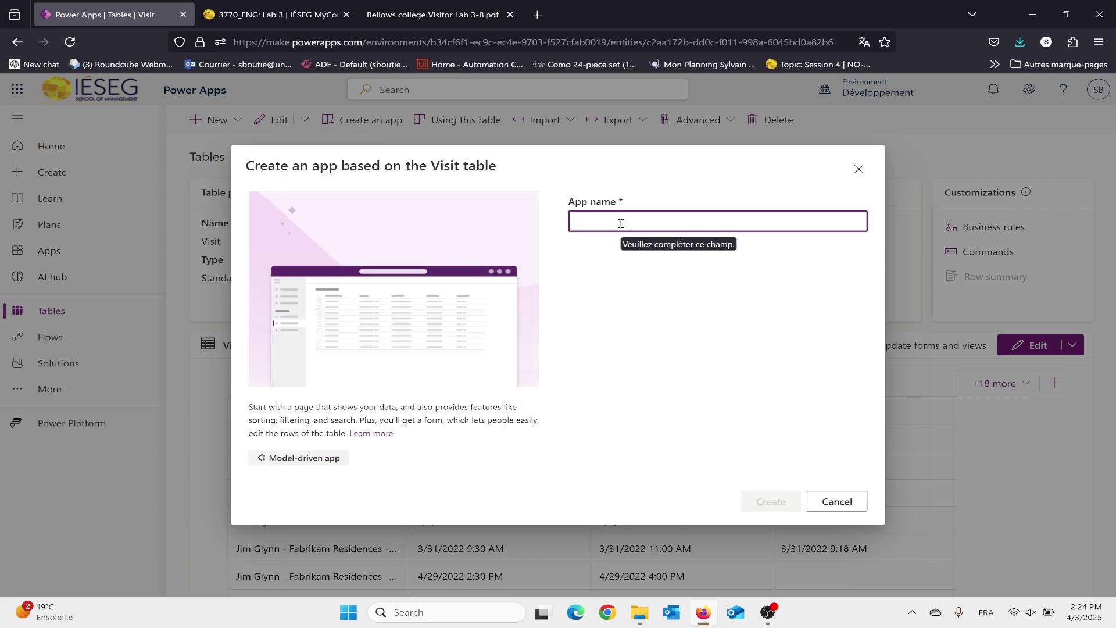
text(Bellows )
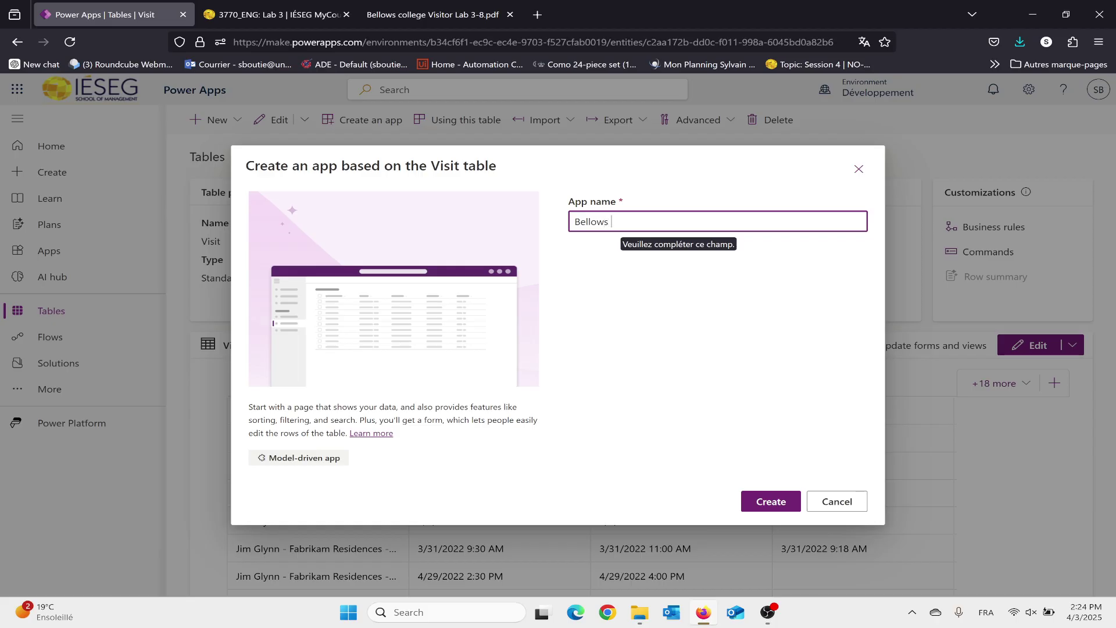
text(Campus management)
click(765, 502)
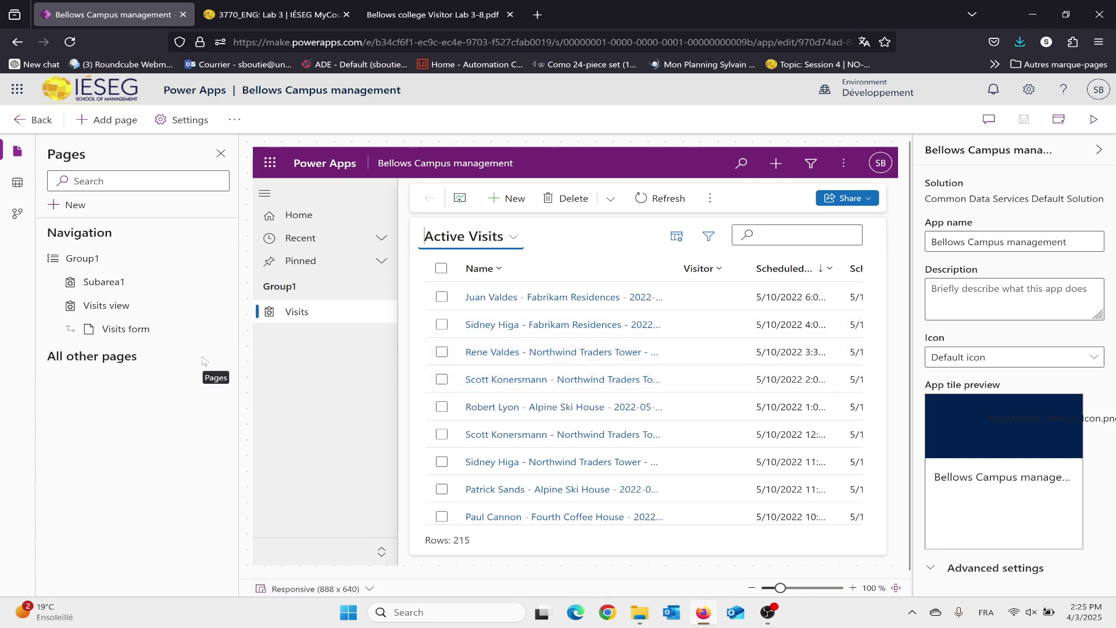
Add a Dataverse table page for the Contact table to the app, shown in navigation.
click(68, 209)
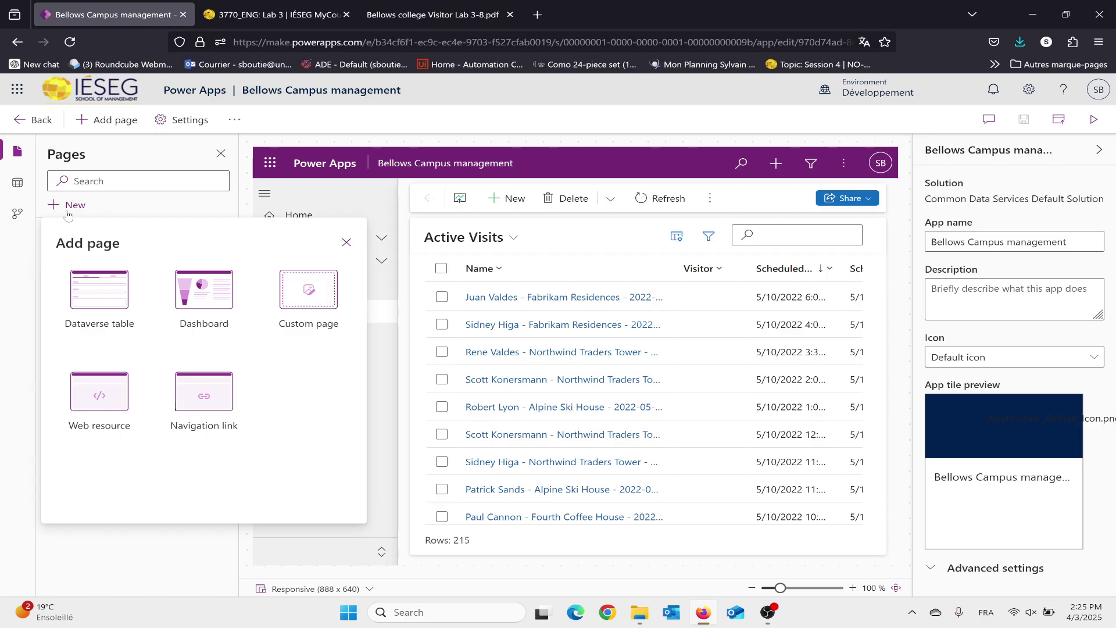
click(106, 298)
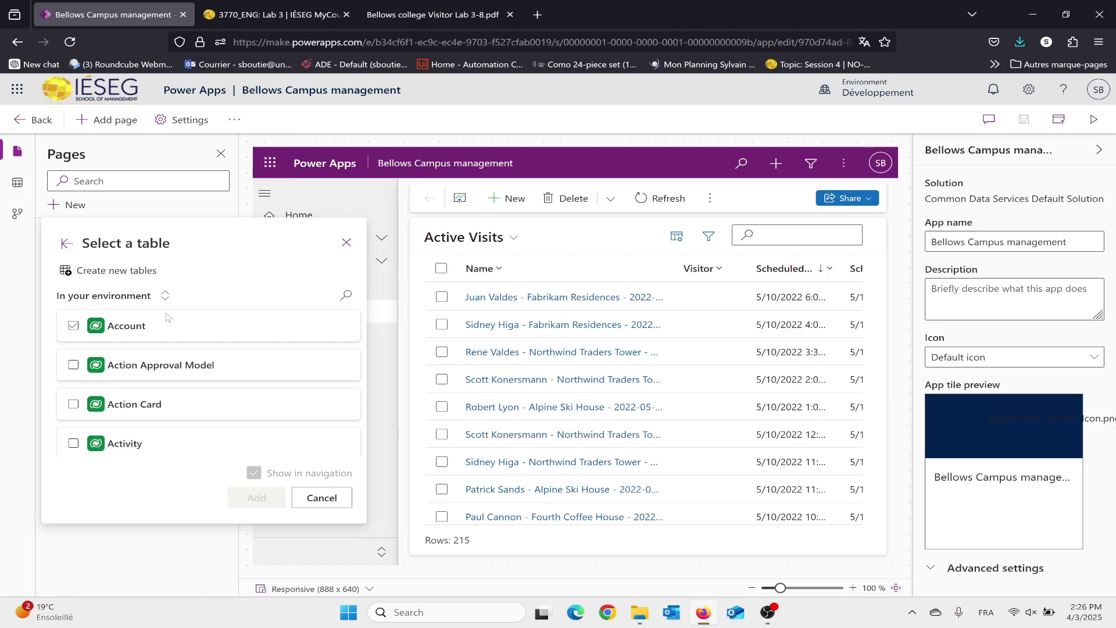
scroll(206, 370, down, 4)
scroll(204, 378, down, 10)
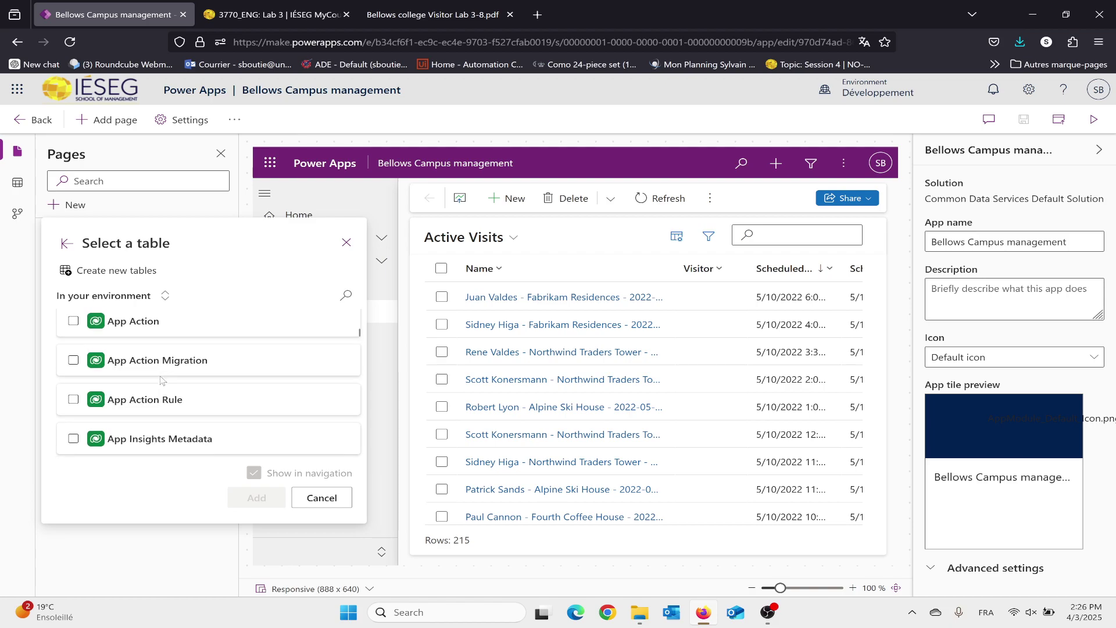
scroll(162, 381, down, 12)
click(159, 381)
scroll(159, 381, down, 6)
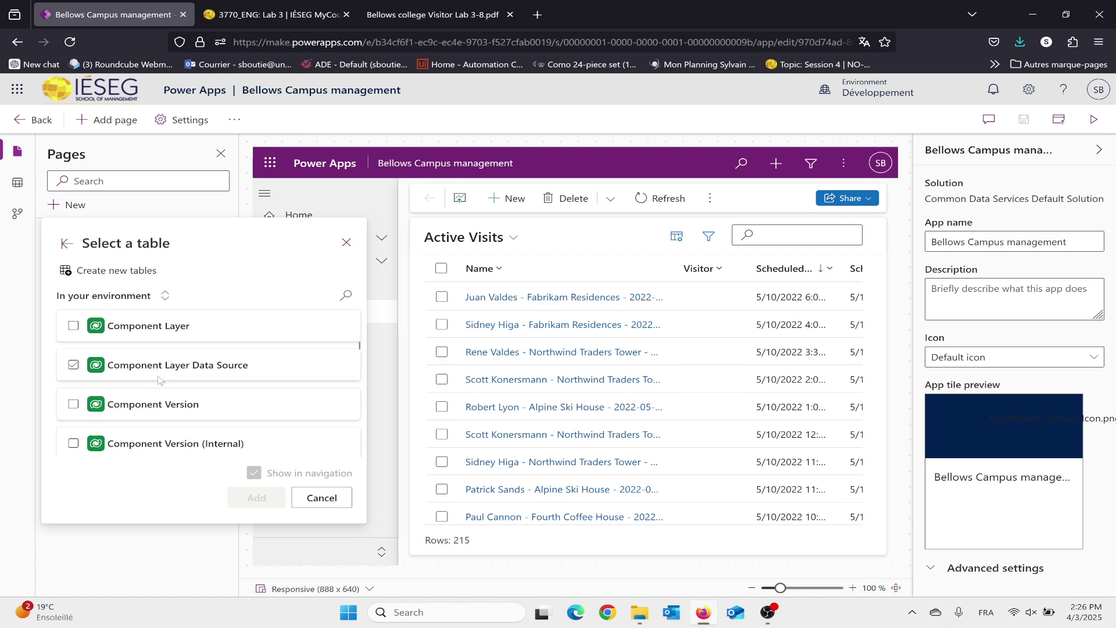
scroll(159, 381, down, 6)
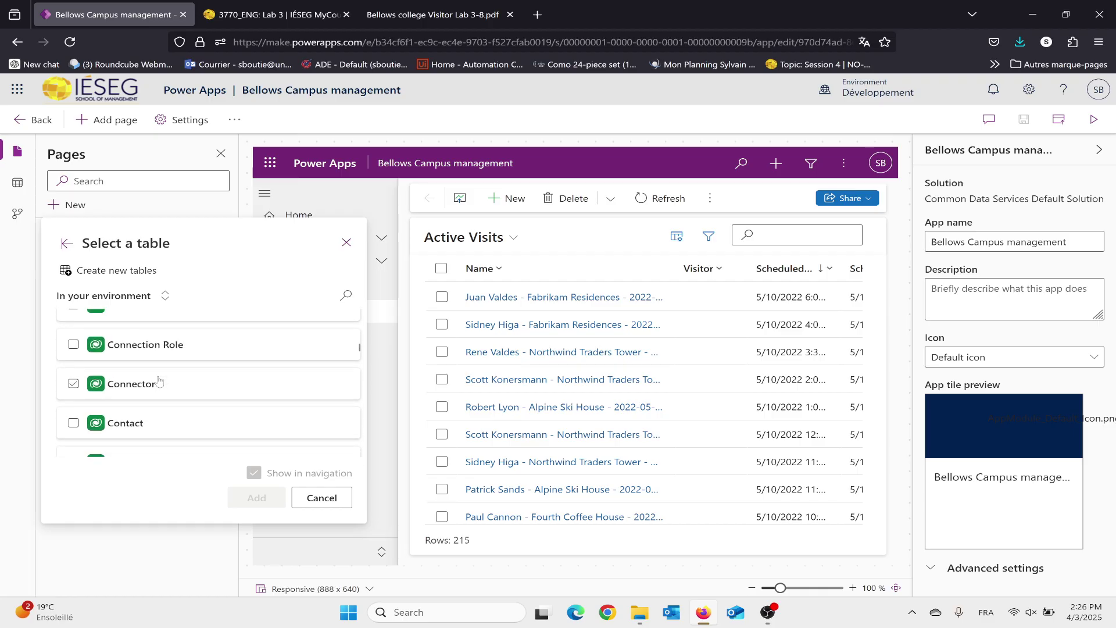
click(73, 424)
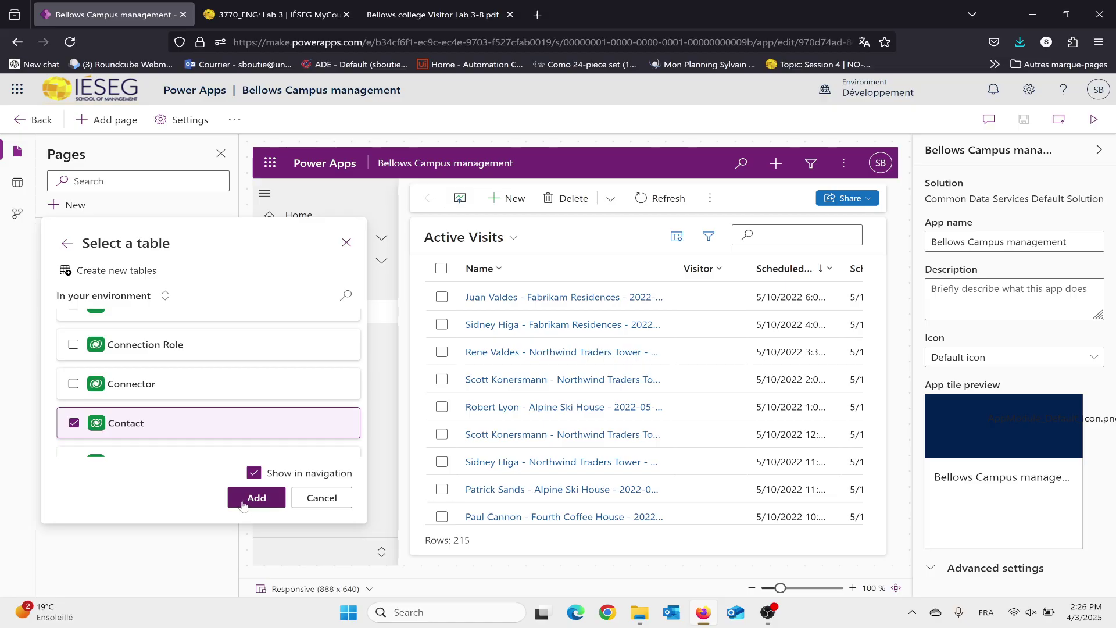
click(243, 501)
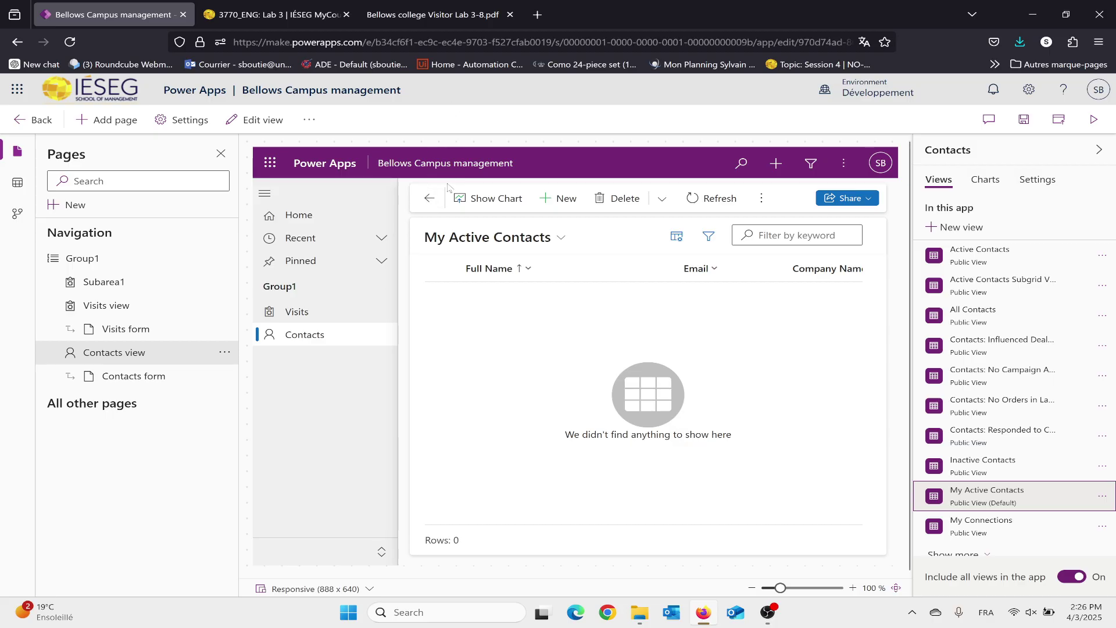
Rename the navigation group Group1 to "Visite".
click(491, 272)
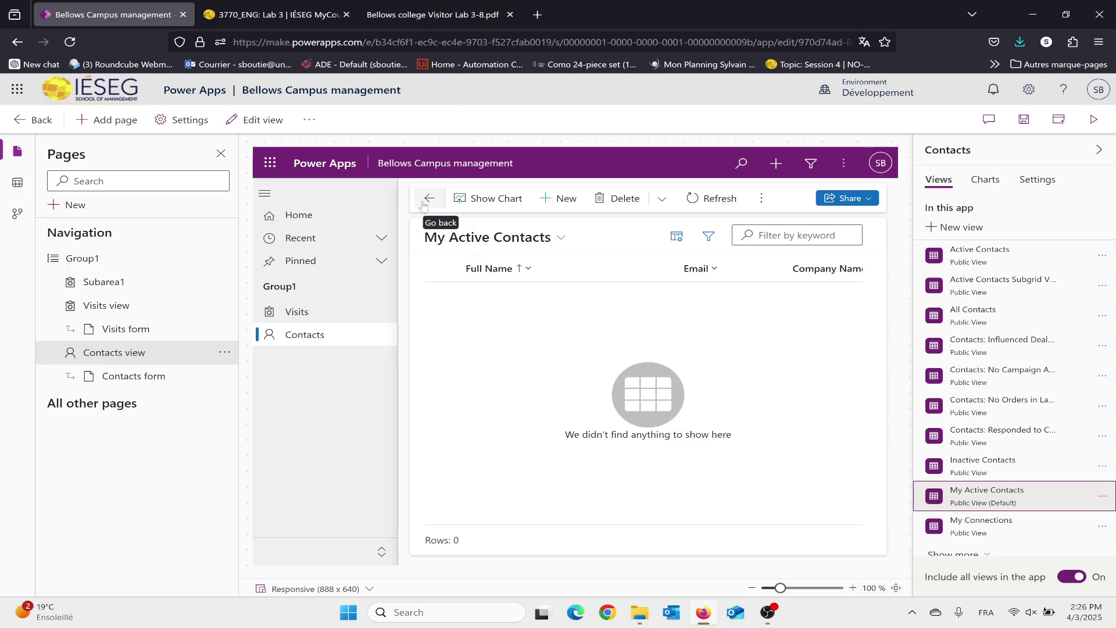
click(150, 266)
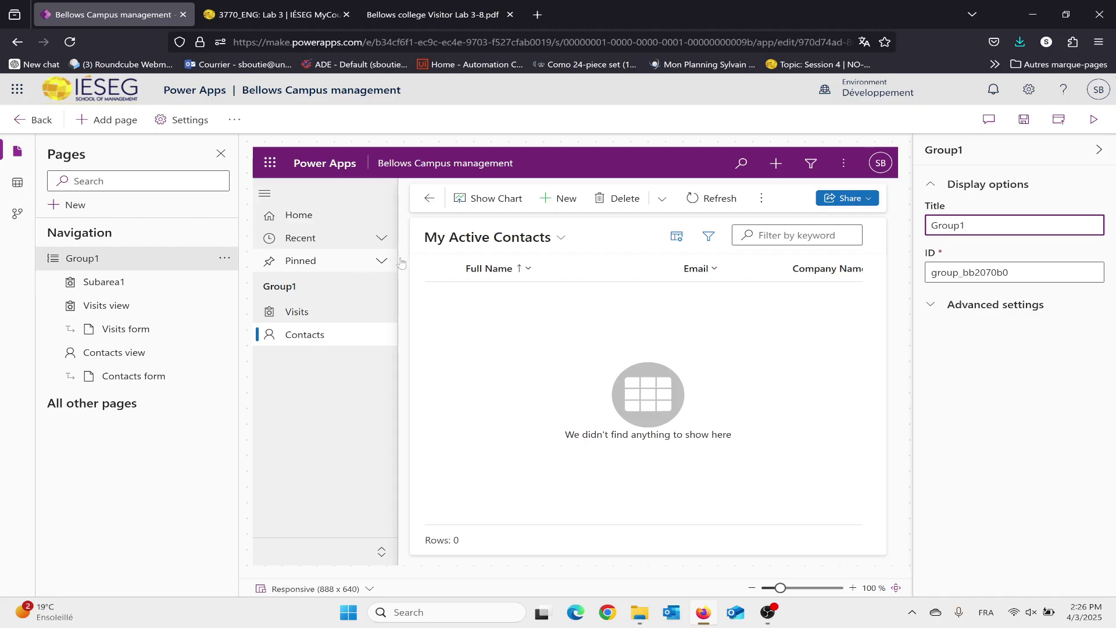
drag(977, 226, 888, 225)
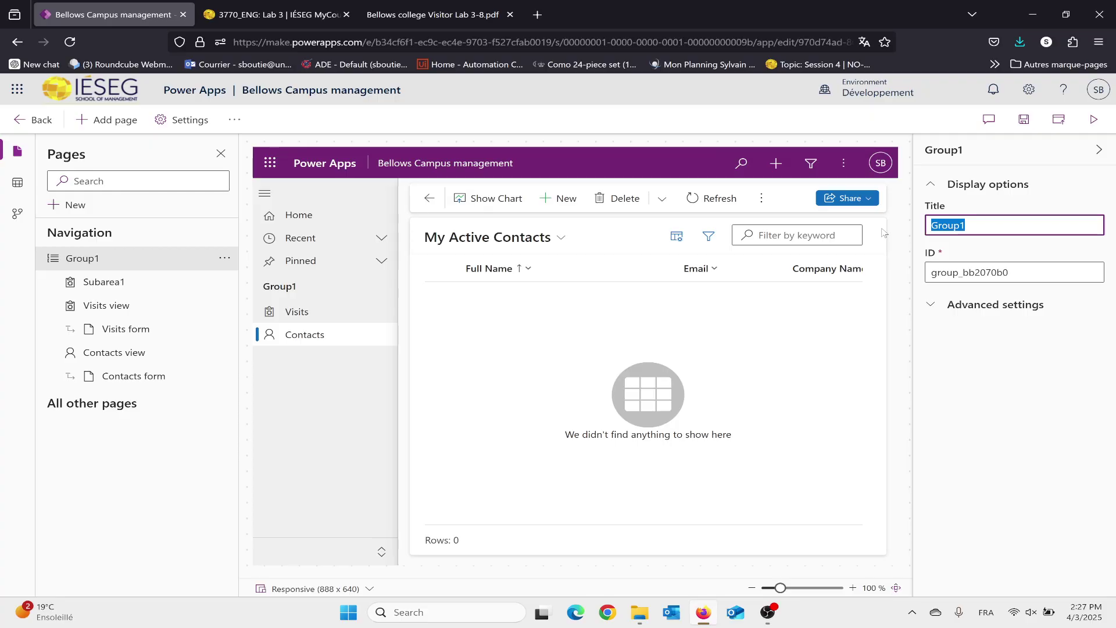
click(934, 308)
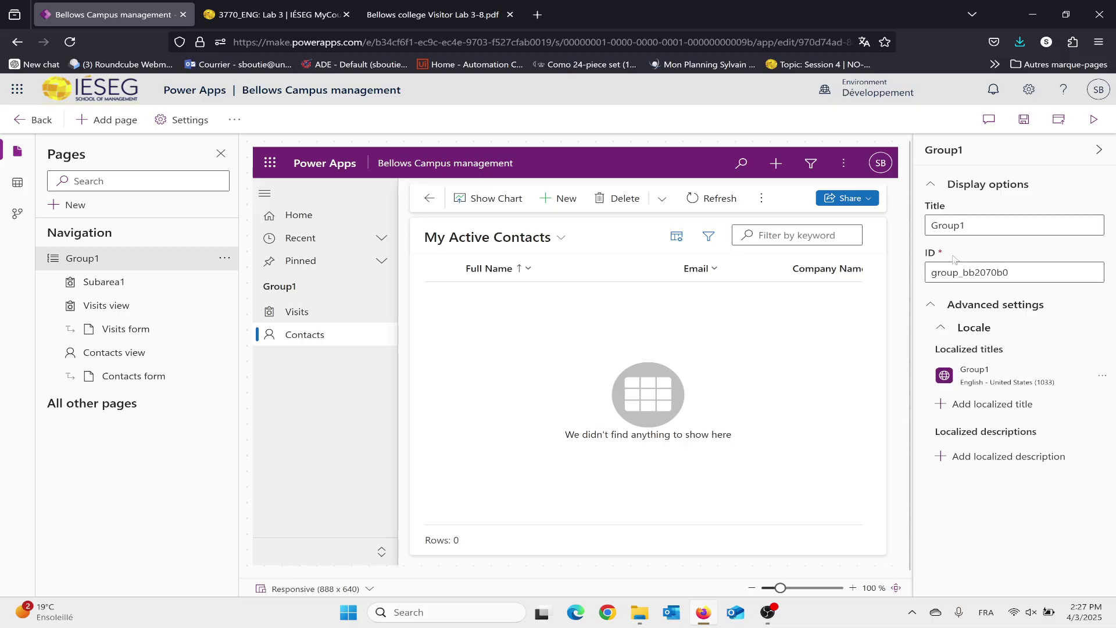
click(971, 227)
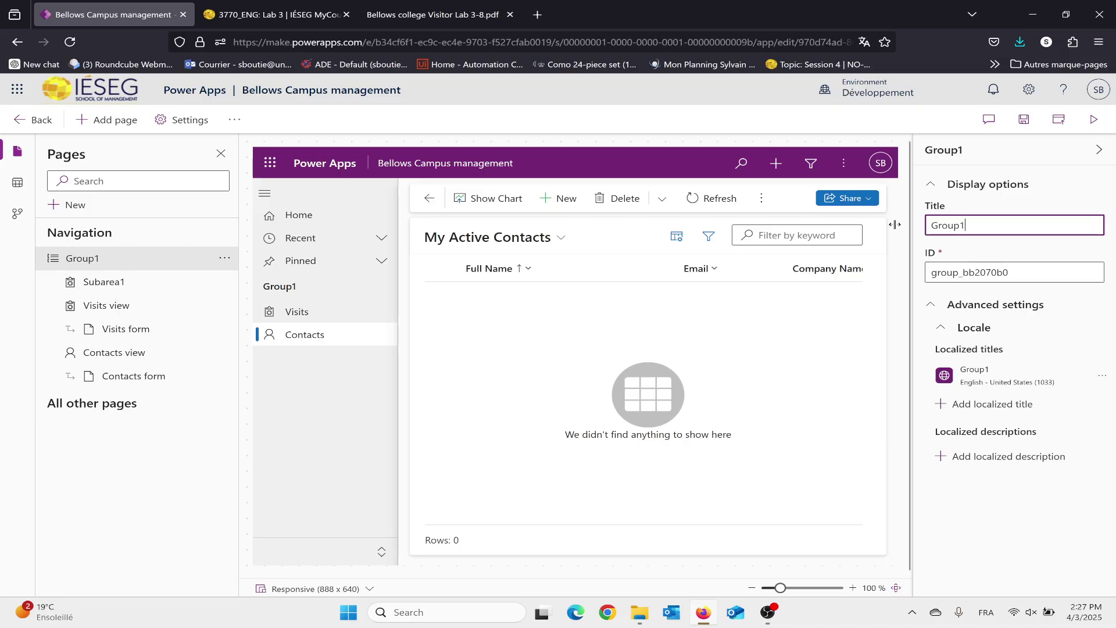
drag(1011, 225, 939, 225)
click(981, 224)
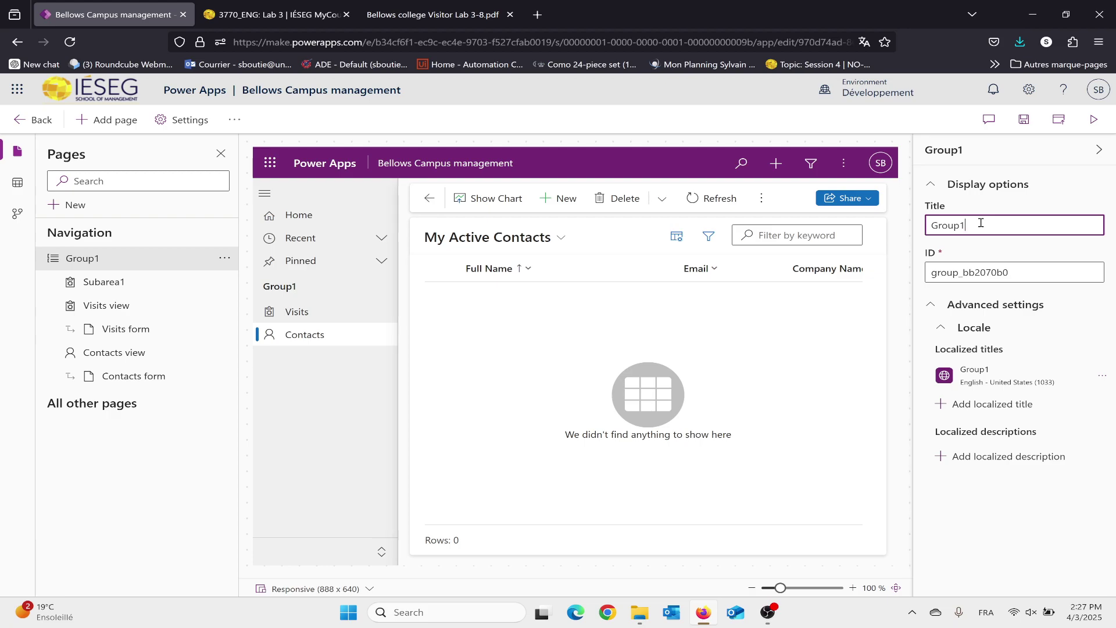
drag(981, 223, 917, 235)
text(Visite)
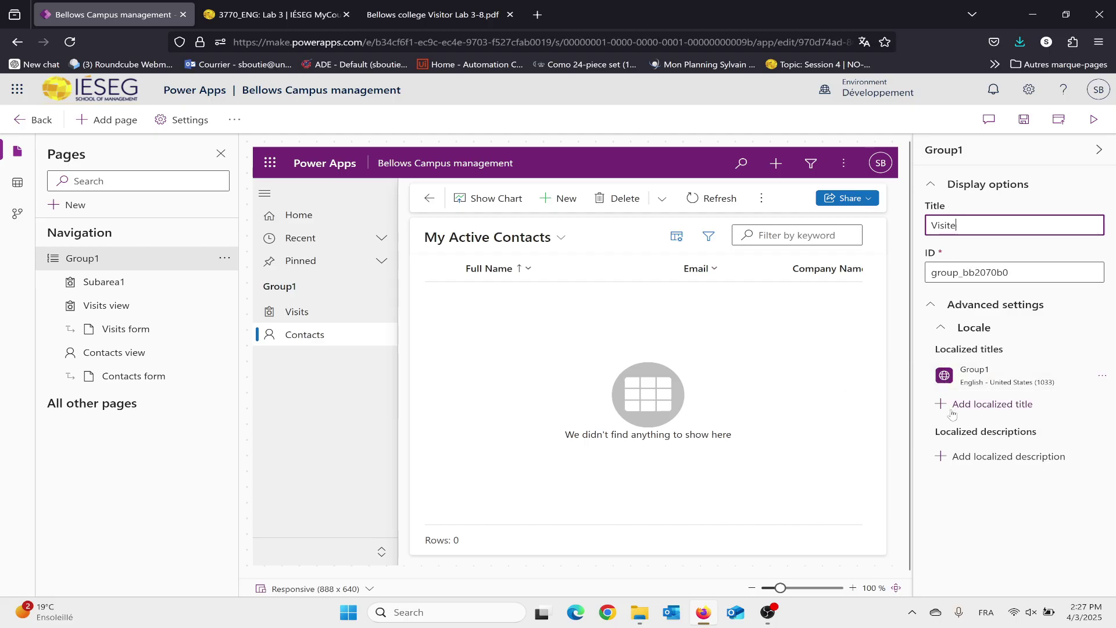
click(982, 385)
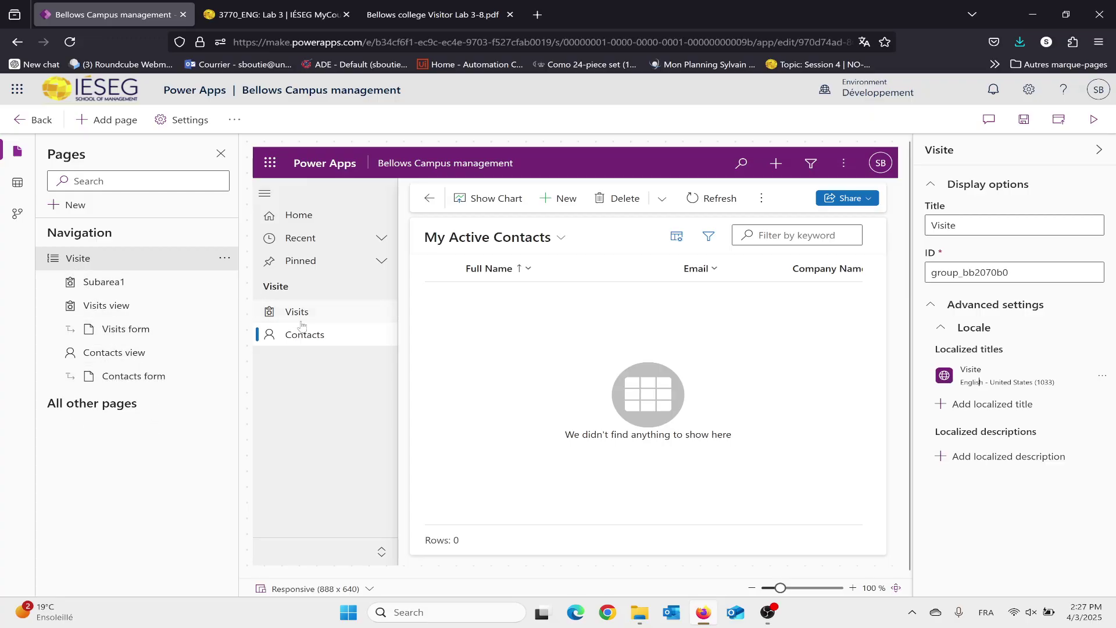
Preview the Contacts and Visits pages through the app's navigation and look over the additional commands available for the Active Visits view.
click(431, 195)
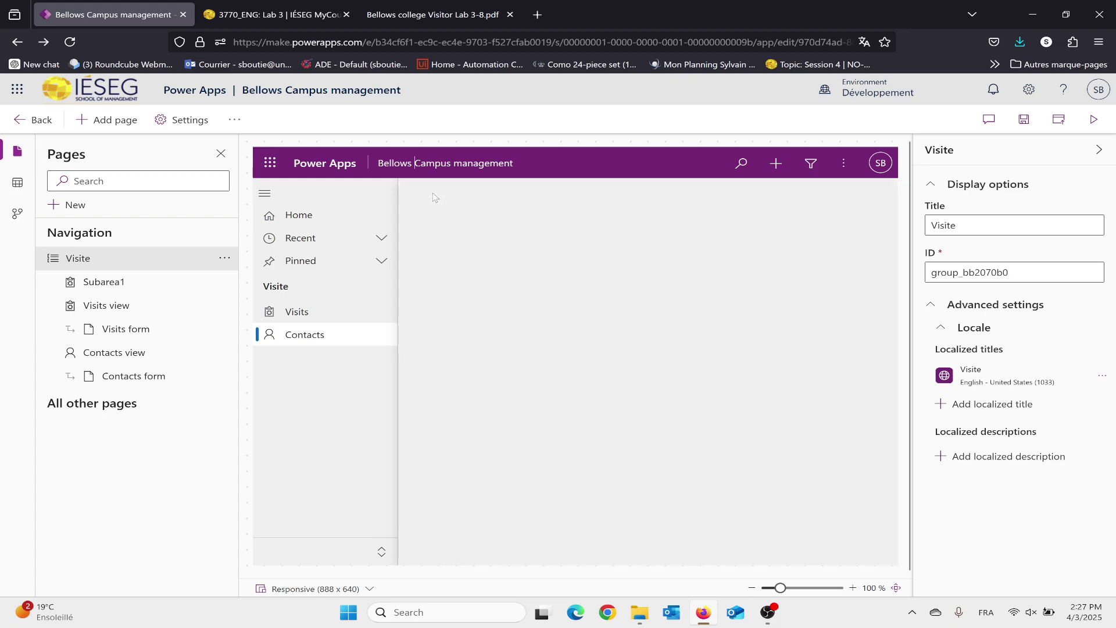
click(313, 332)
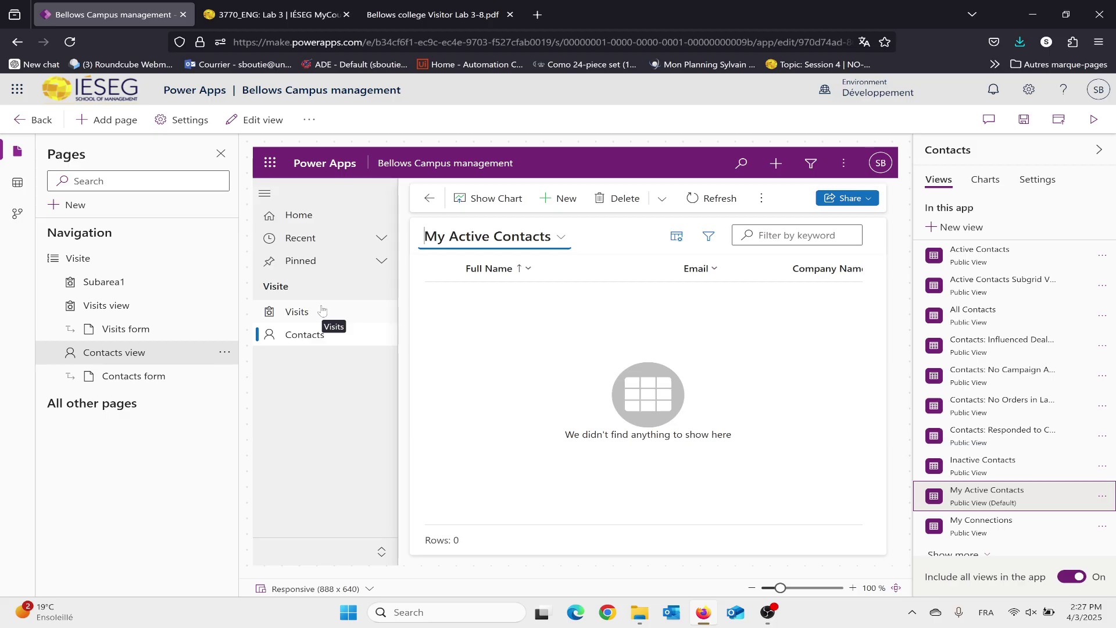
click(322, 311)
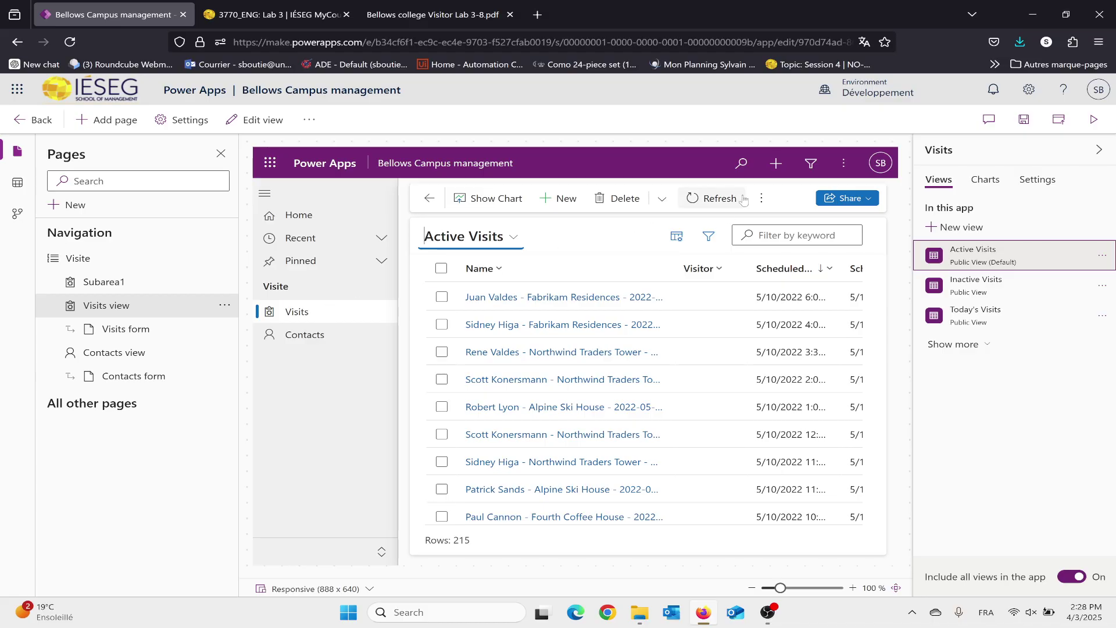
click(761, 198)
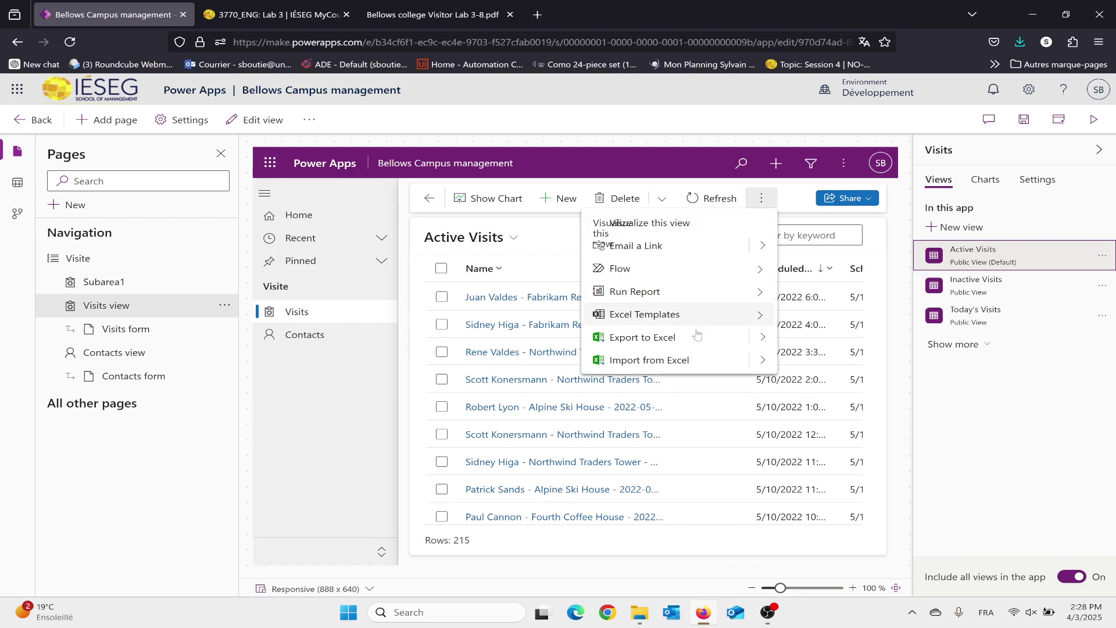
click(796, 201)
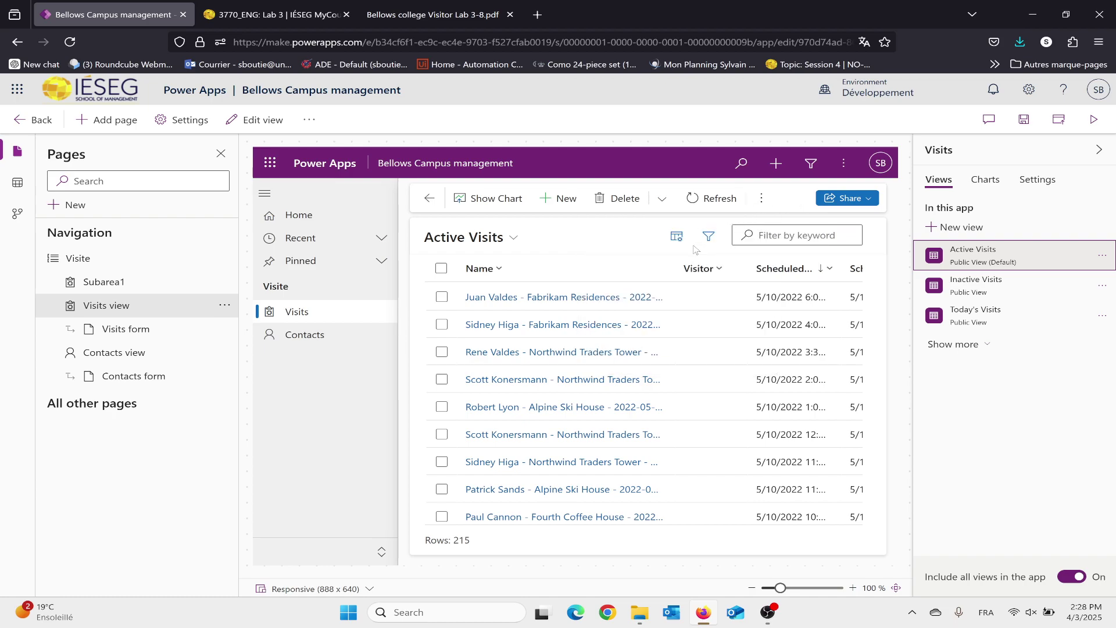
Save the app and play it, publishing the pending changes before continuing.
click(1025, 122)
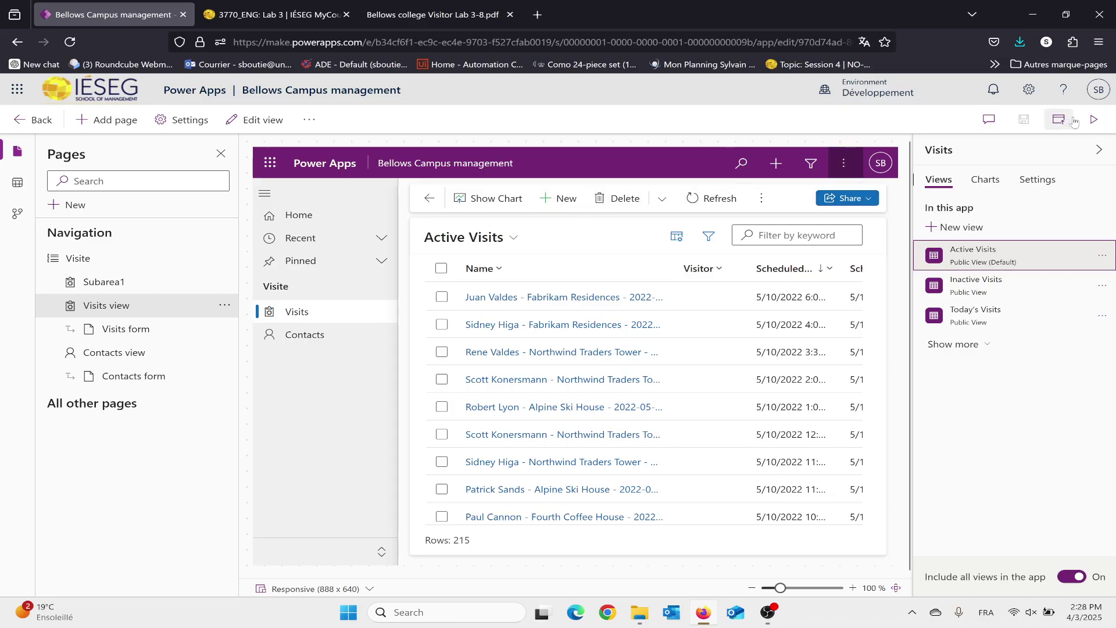
click(1093, 120)
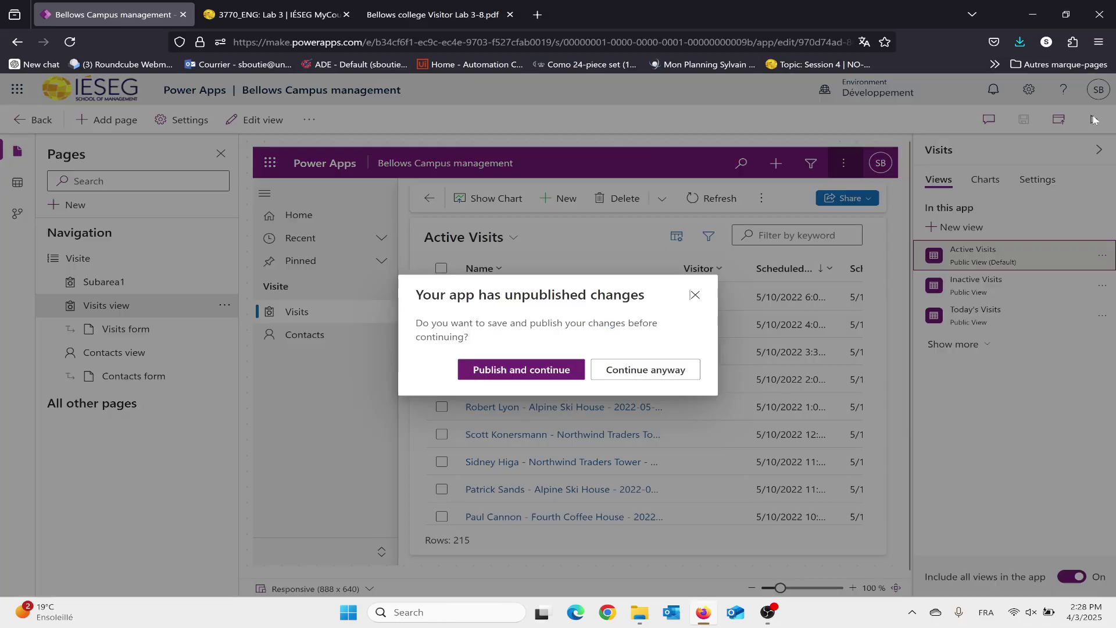
click(526, 377)
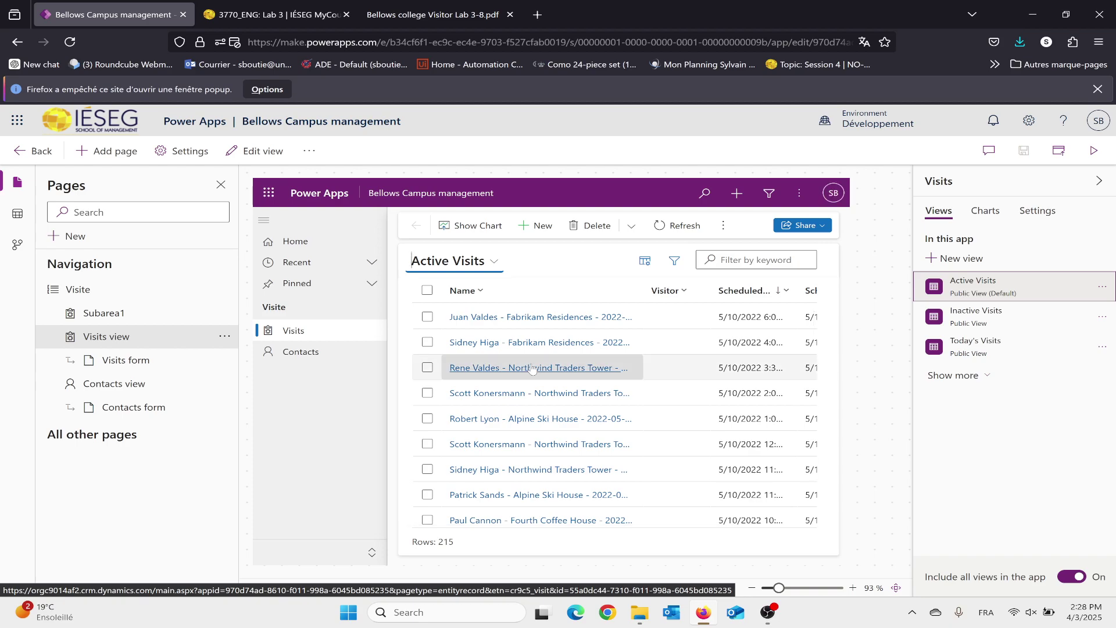
Start a new Visit record in the app preview, fill in its name, and set Scheduled Start to 4/3/2025.
click(527, 227)
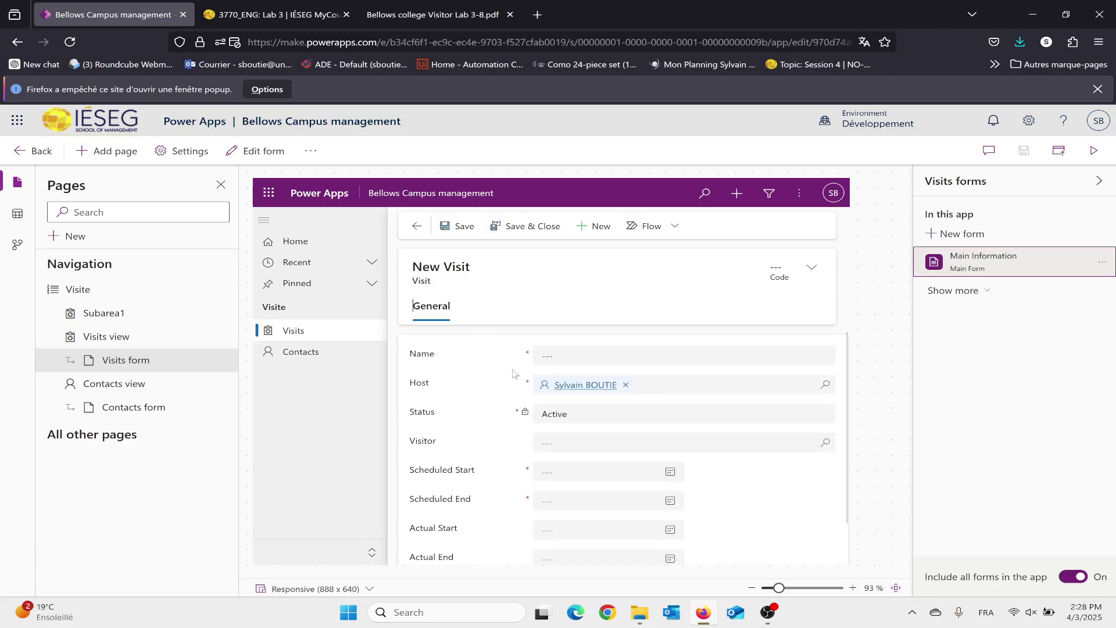
click(570, 357)
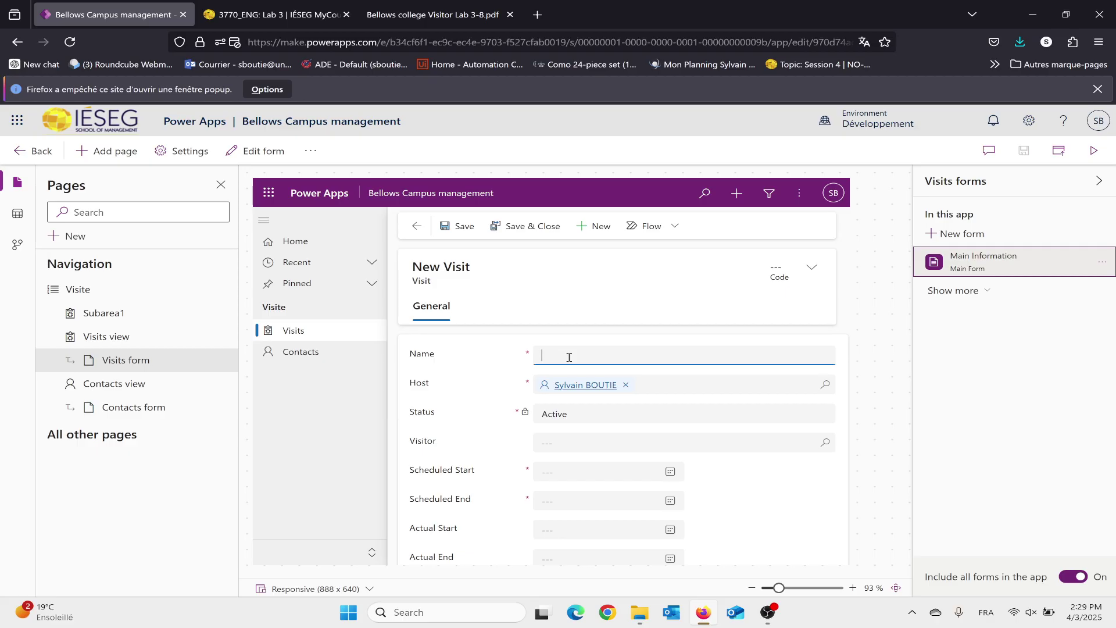
text(John Doe)
scroll(563, 355, down, 1)
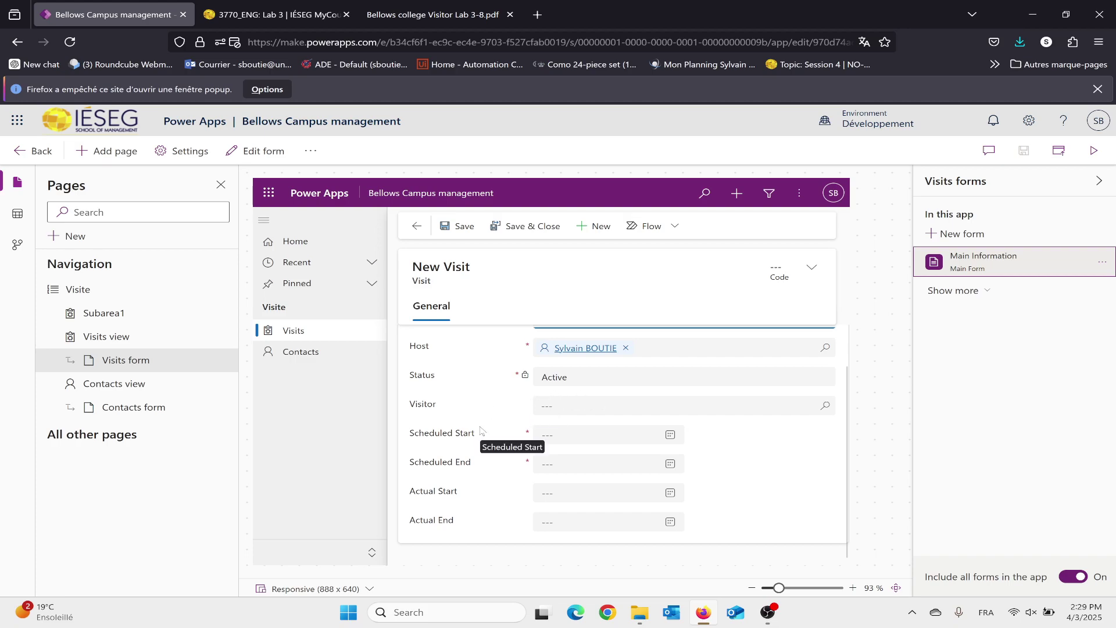
click(675, 437)
click(627, 341)
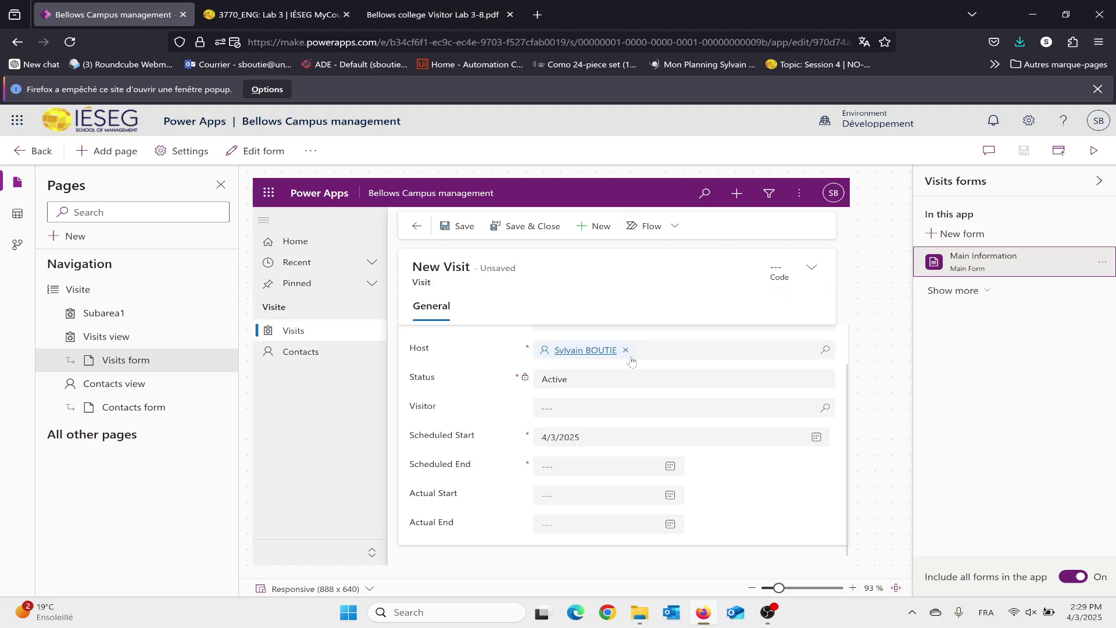
Set the visit's Scheduled End to 4/3/2025 at 1:00 PM, then save and close the record.
click(670, 466)
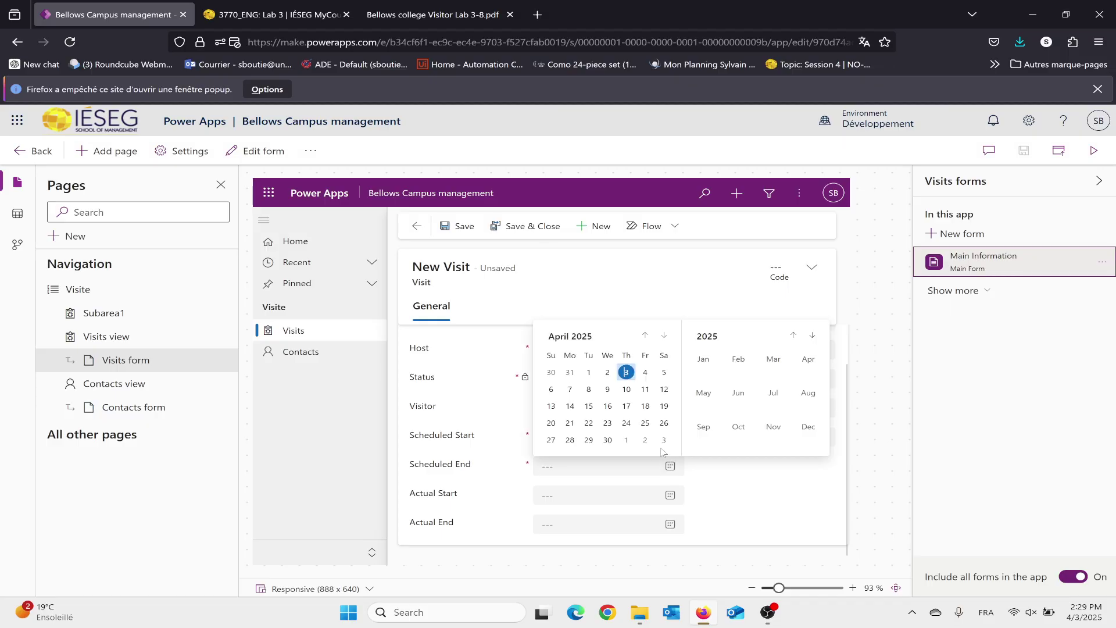
click(626, 371)
click(828, 468)
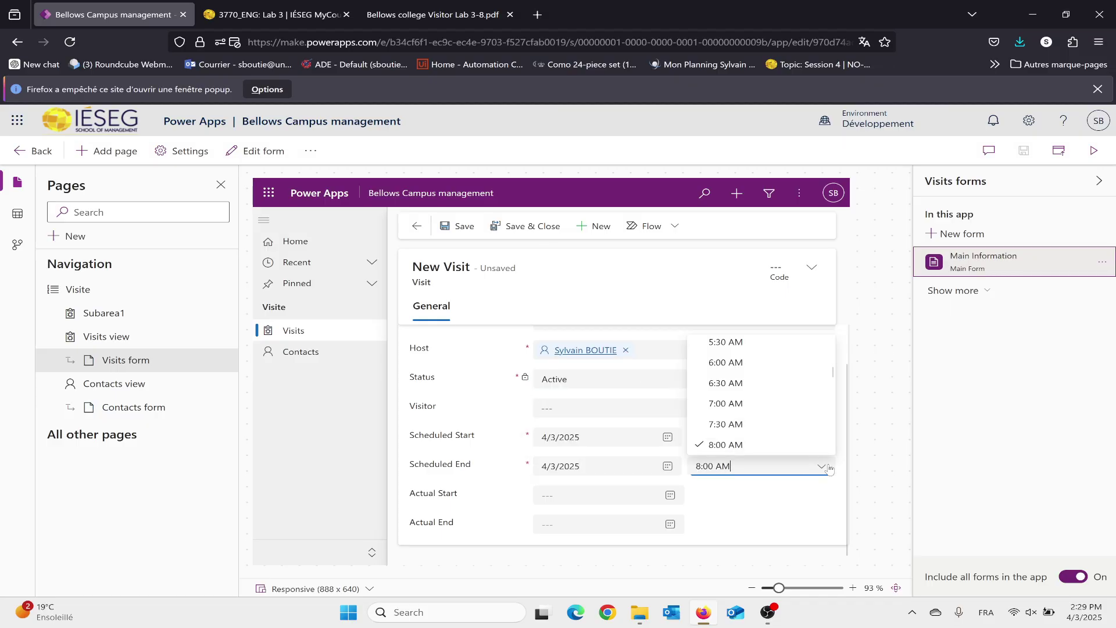
scroll(743, 431, down, 3)
click(728, 446)
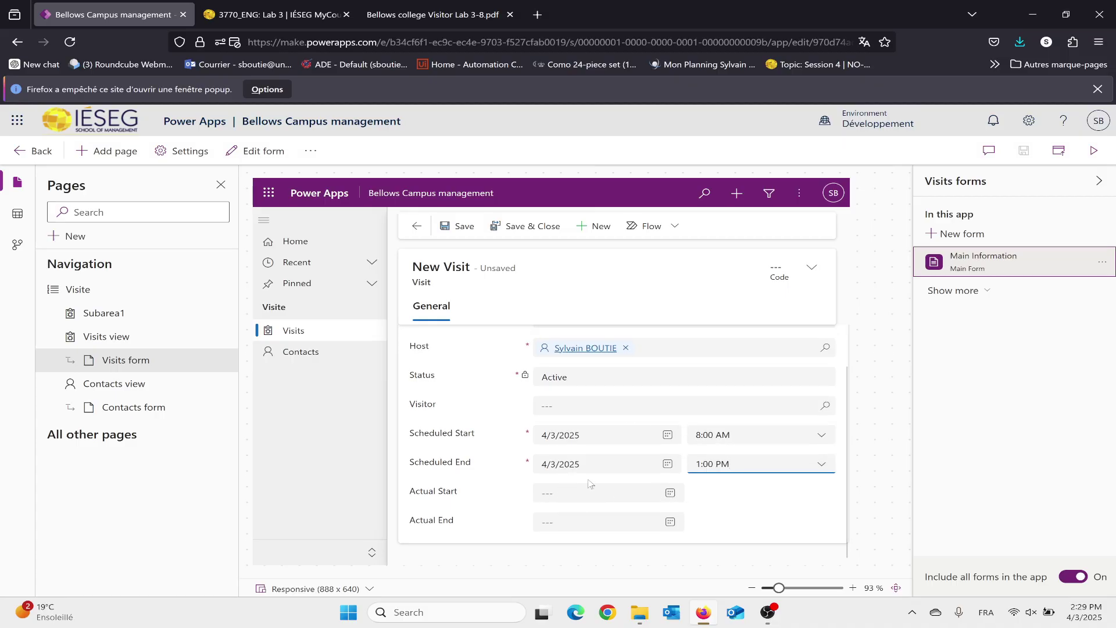
click(465, 226)
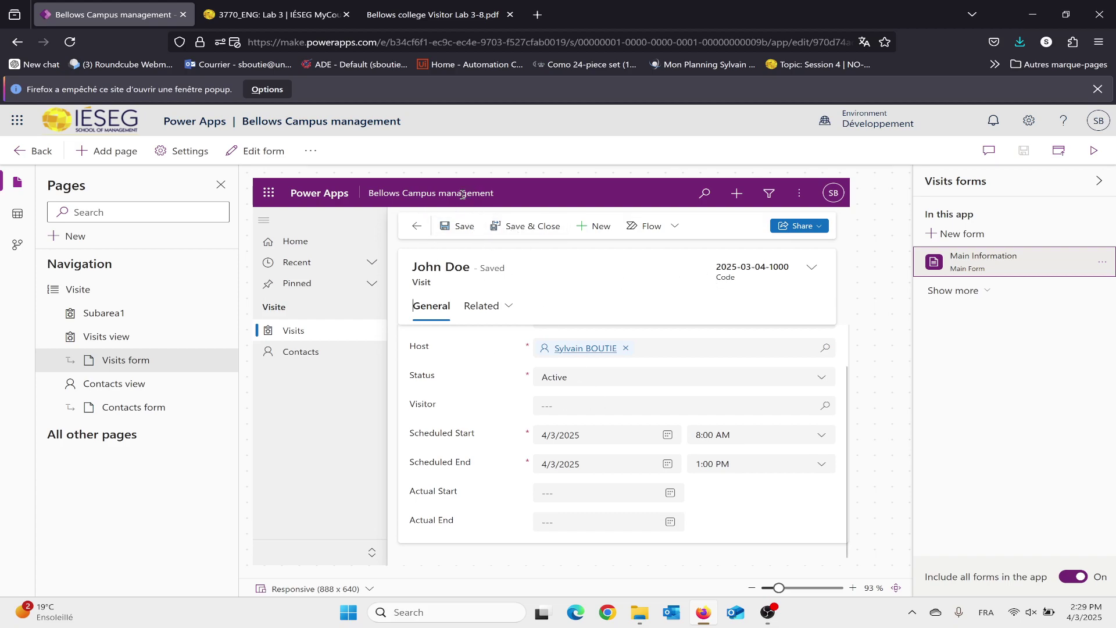
click(495, 230)
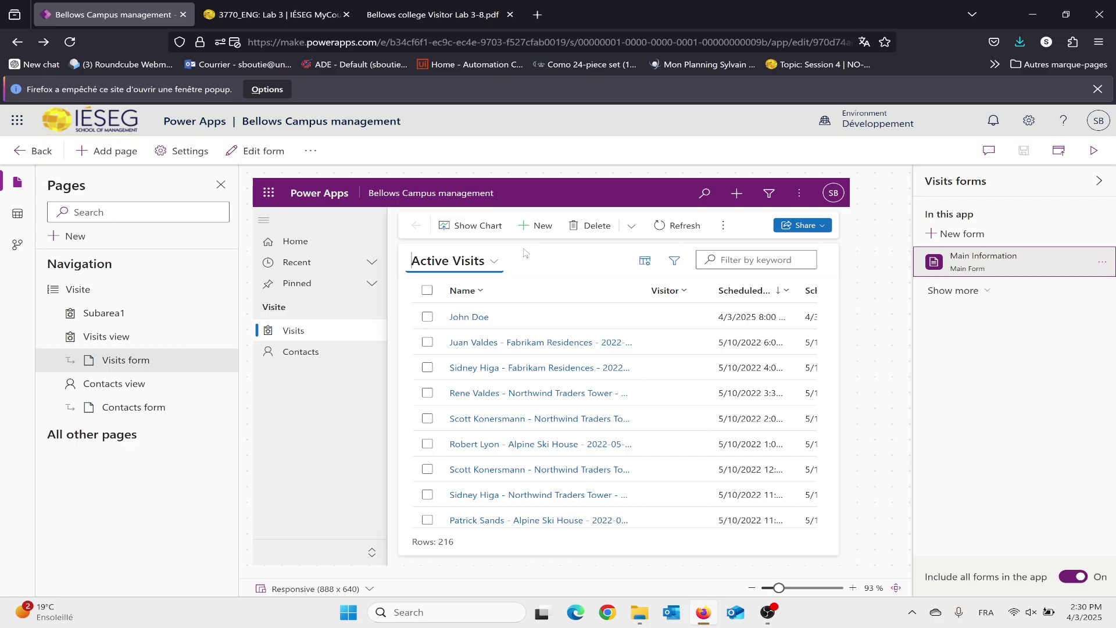
Switch the visits list to the Today's Visits view.
click(492, 259)
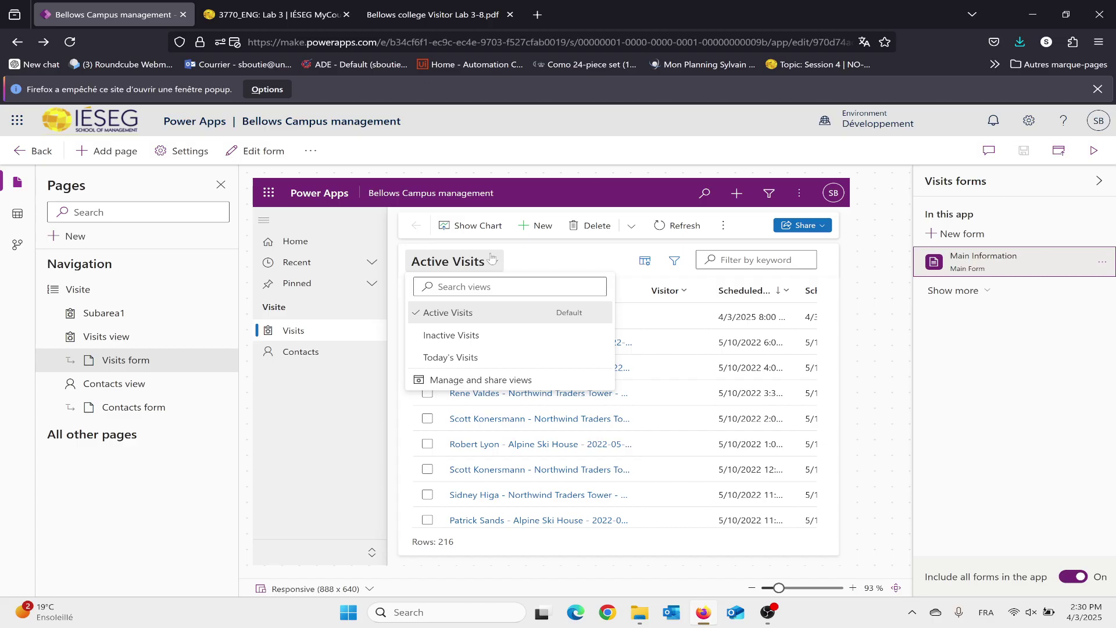
click(456, 359)
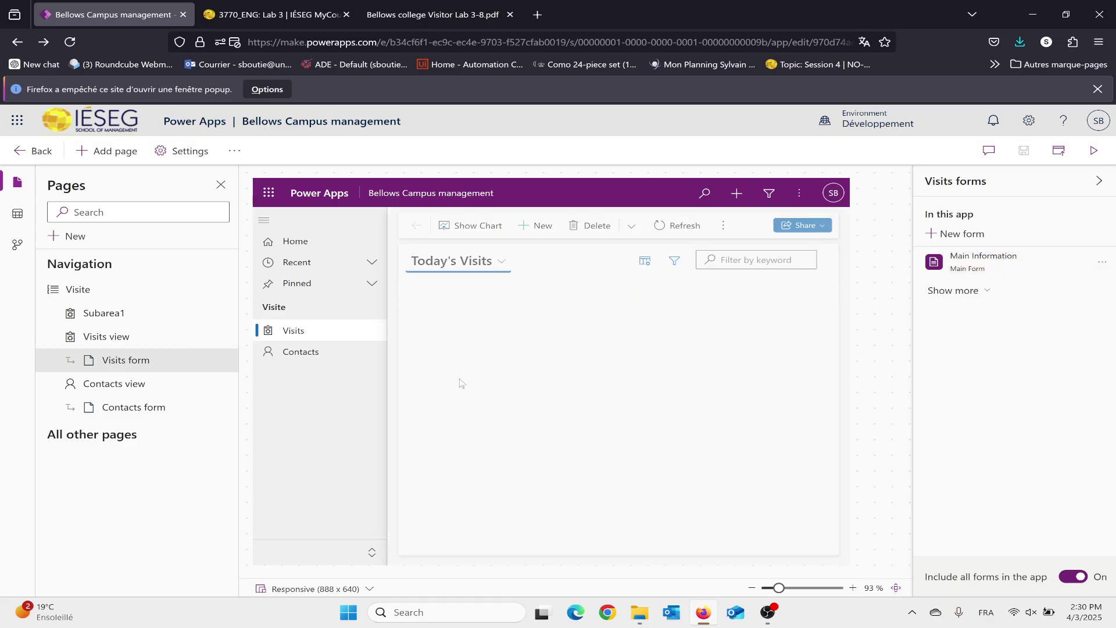